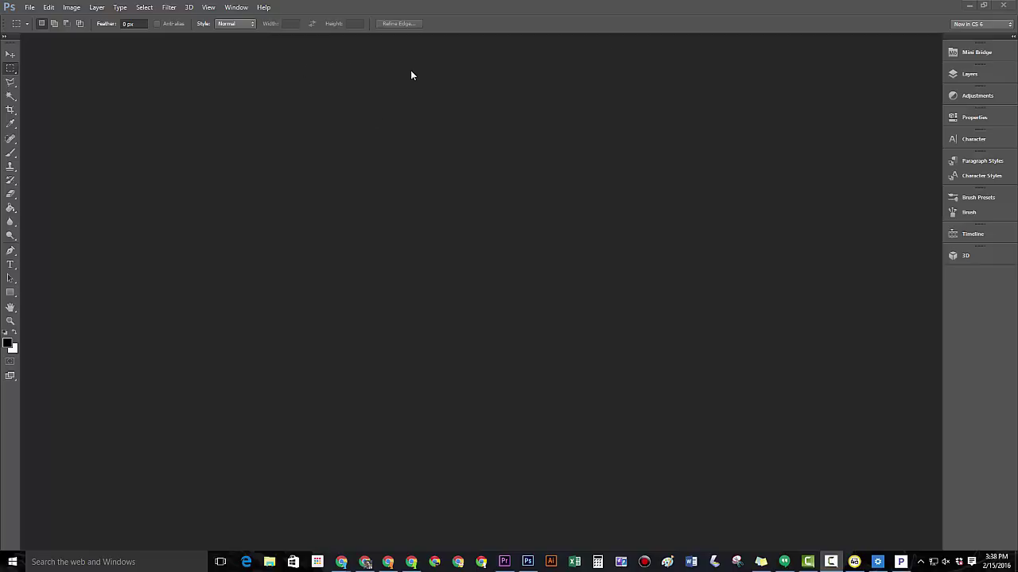
Show the History panel, then enlarge the Layers panel and place it below History.
{"action": "left_click", "coordinate": [235, 7]}
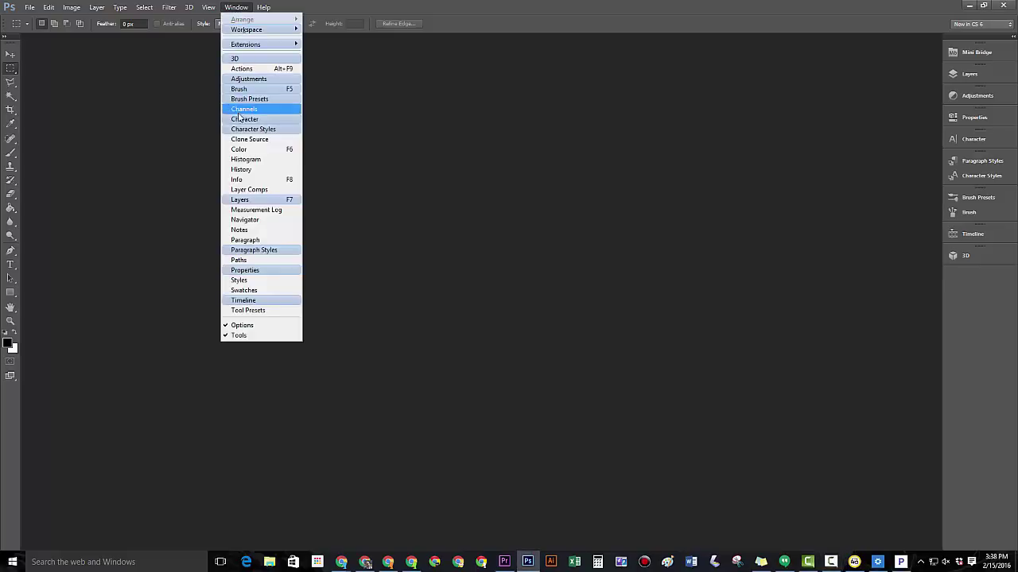
{"action": "left_click", "coordinate": [253, 168]}
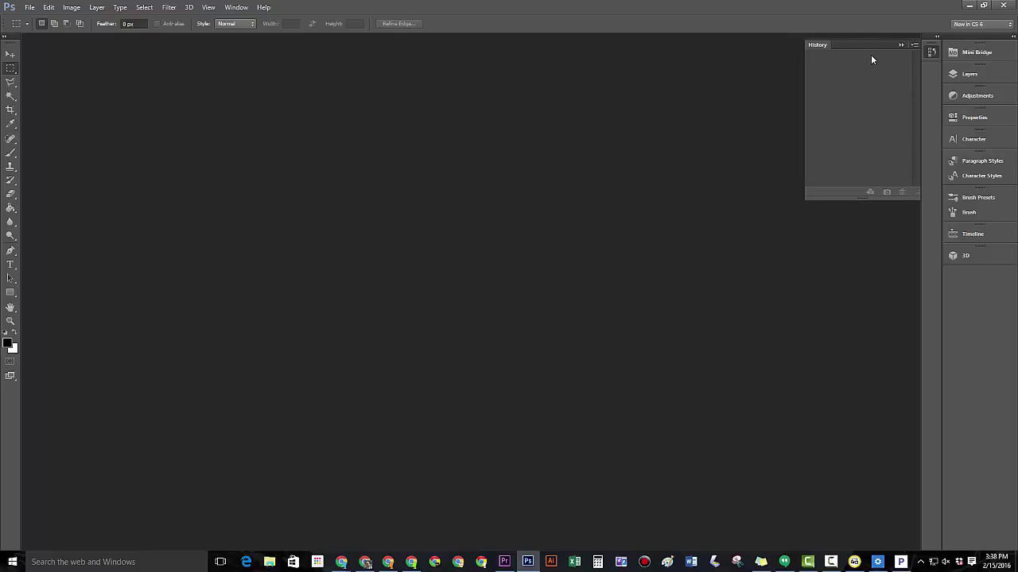
{"action": "left_click", "coordinate": [965, 75]}
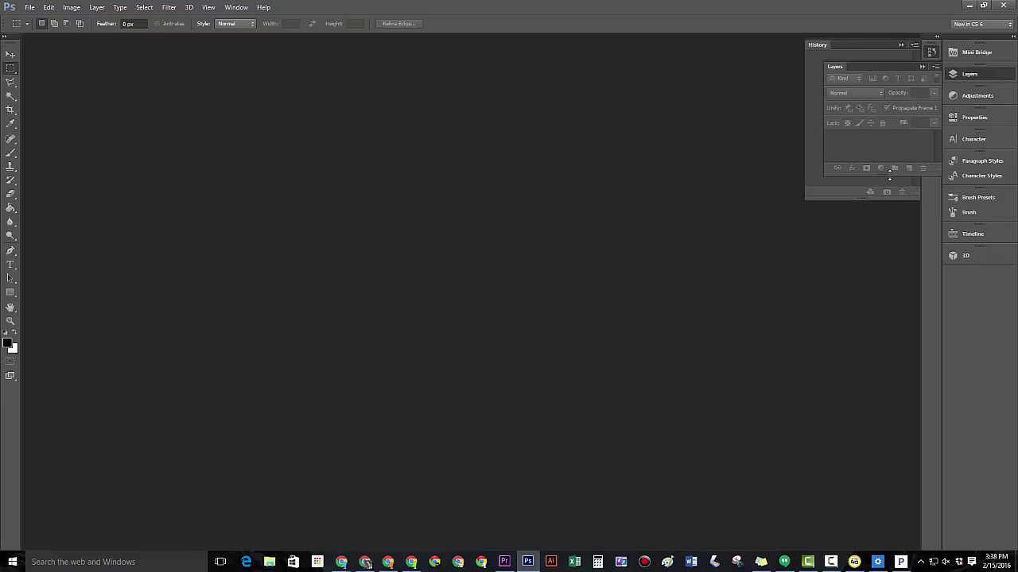
{"action": "left_click_drag", "start_coordinate": [889, 178], "coordinate": [887, 209]}
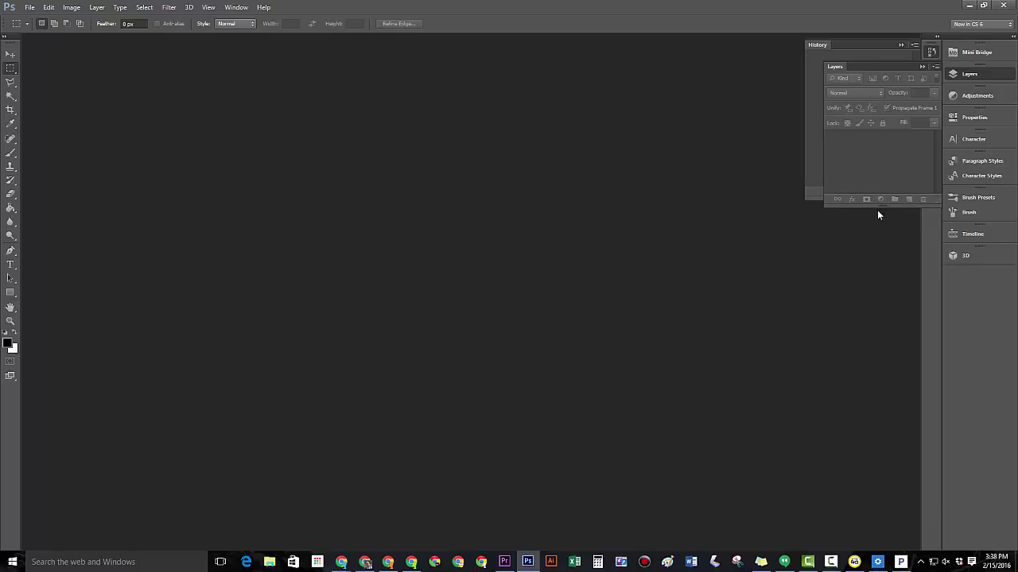
{"action": "left_click_drag", "start_coordinate": [879, 205], "coordinate": [877, 294]}
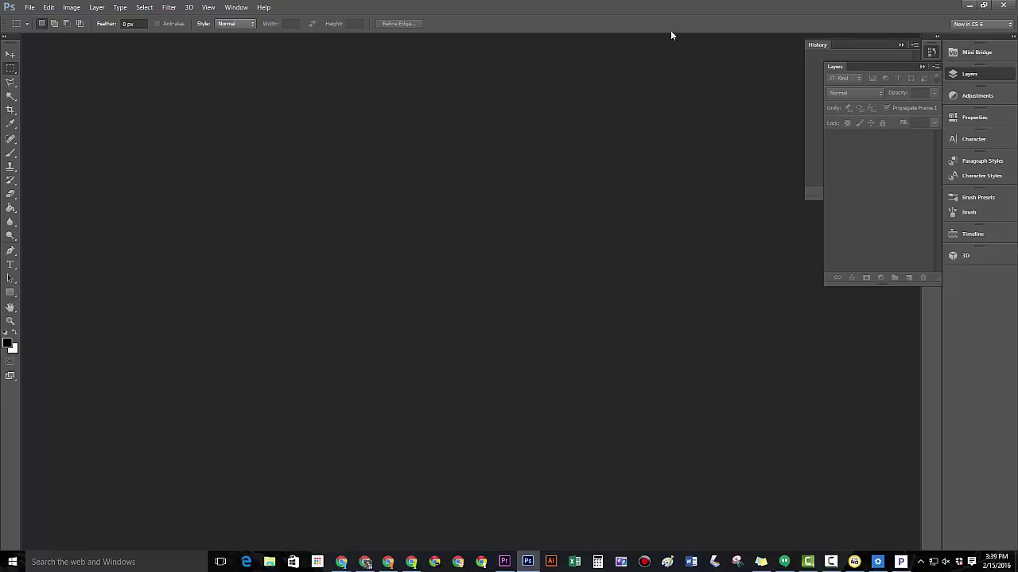
{"action": "left_click_drag", "start_coordinate": [900, 65], "coordinate": [868, 206]}
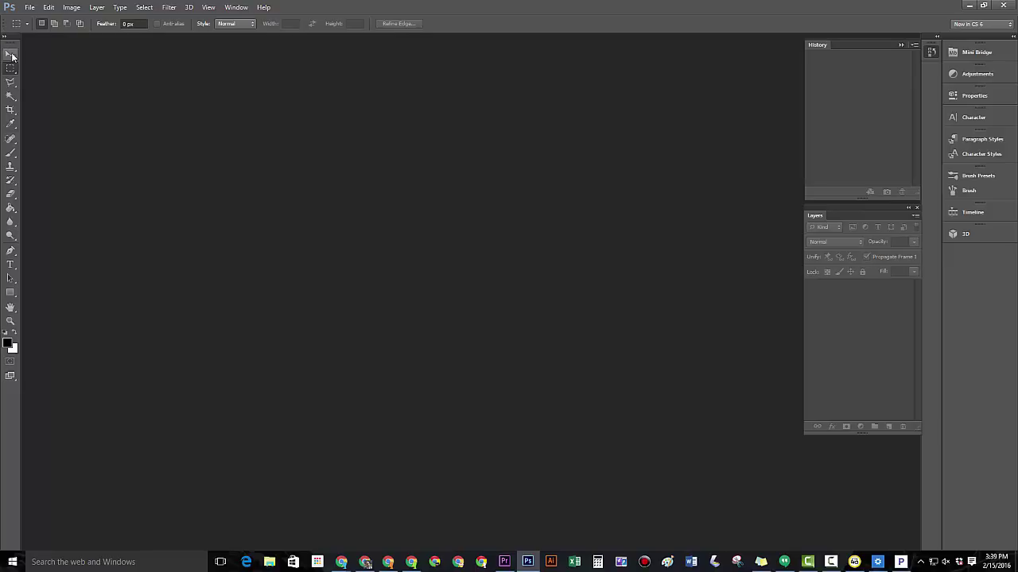
Start a new document and measure its width and height in pixels (504 × 360).
{"action": "left_click", "coordinate": [29, 8]}
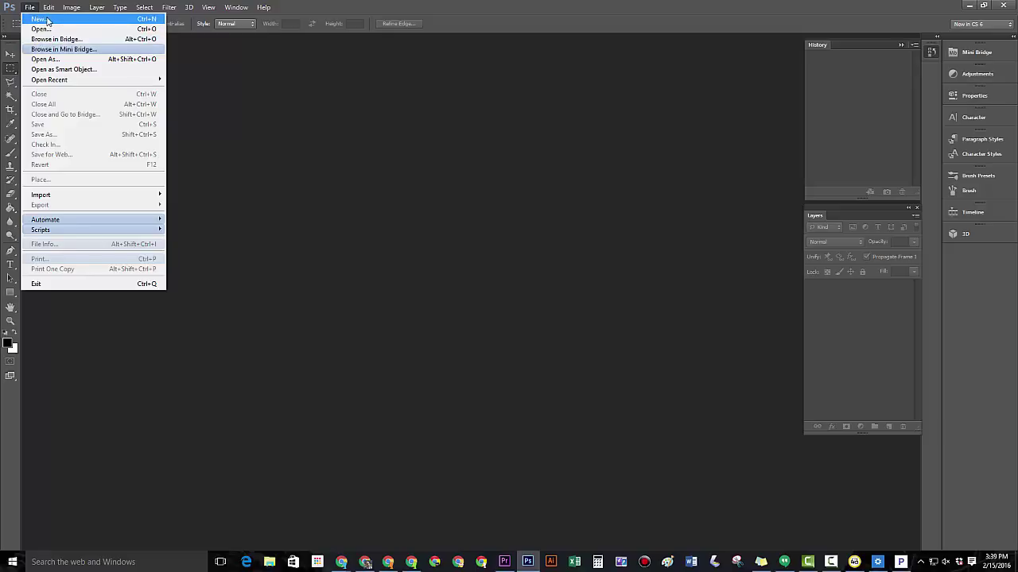
{"action": "left_click", "coordinate": [47, 20]}
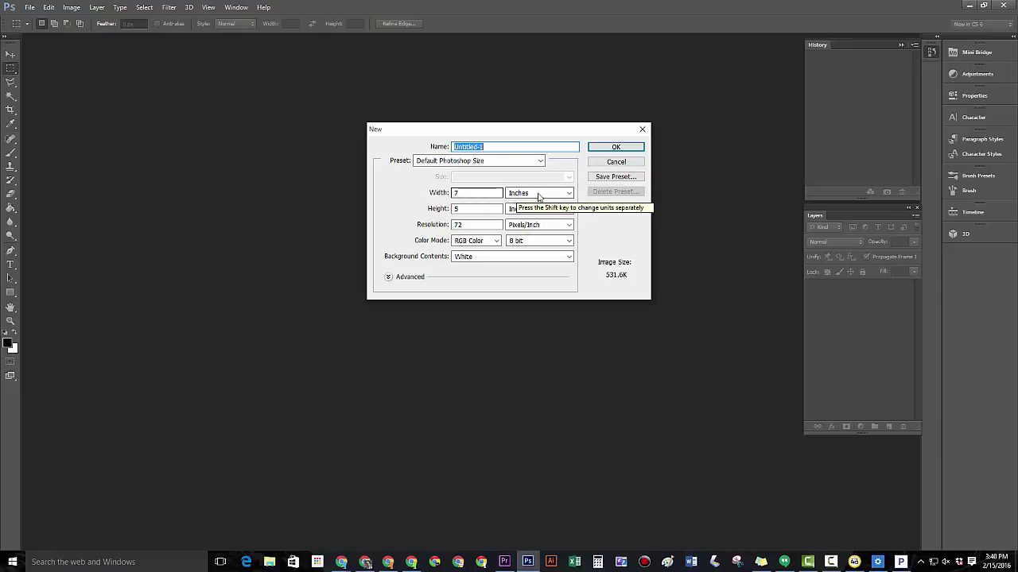
{"action": "left_click", "coordinate": [556, 195]}
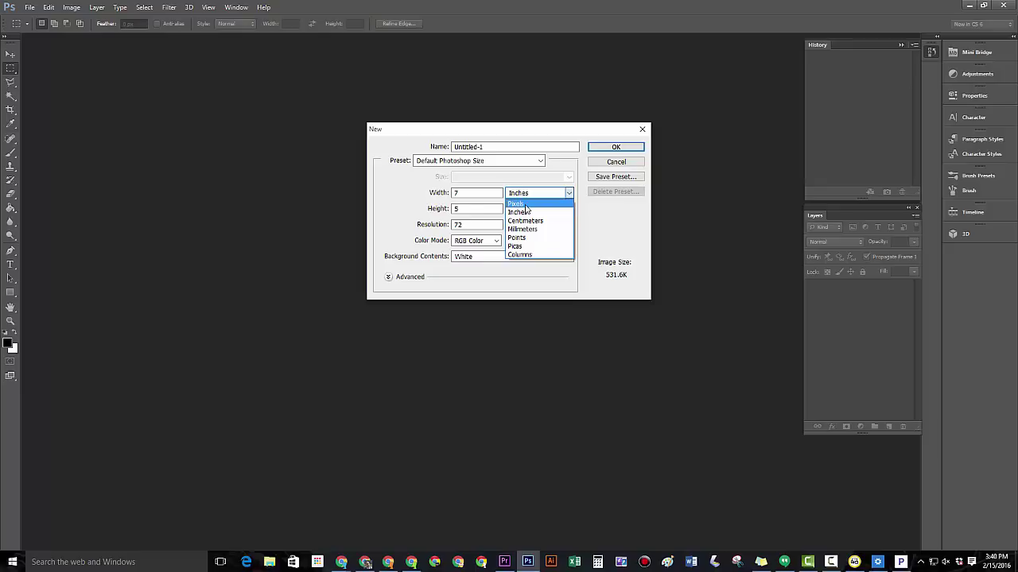
{"action": "left_click", "coordinate": [524, 206]}
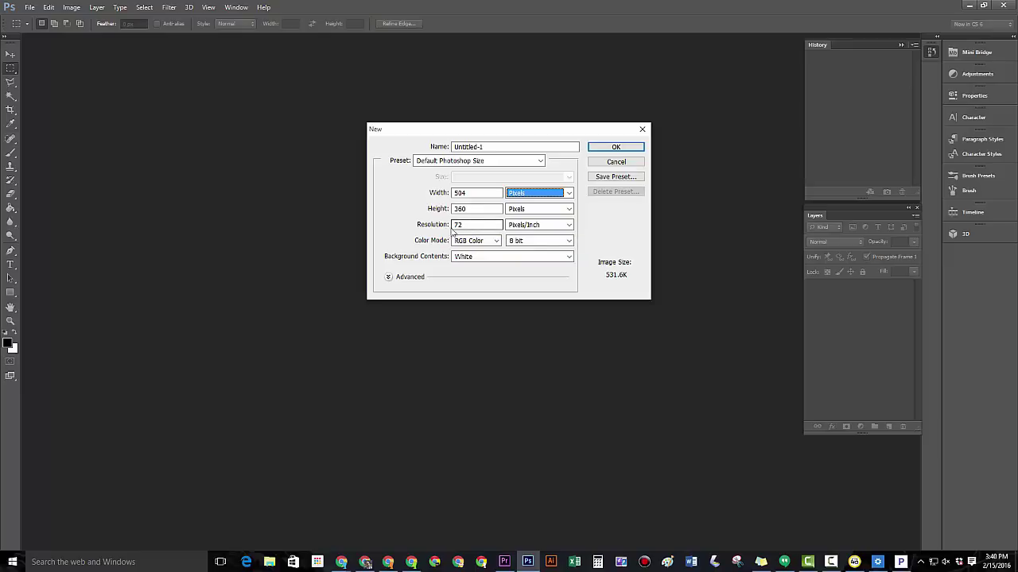
{"action": "double_click", "coordinate": [452, 225]}
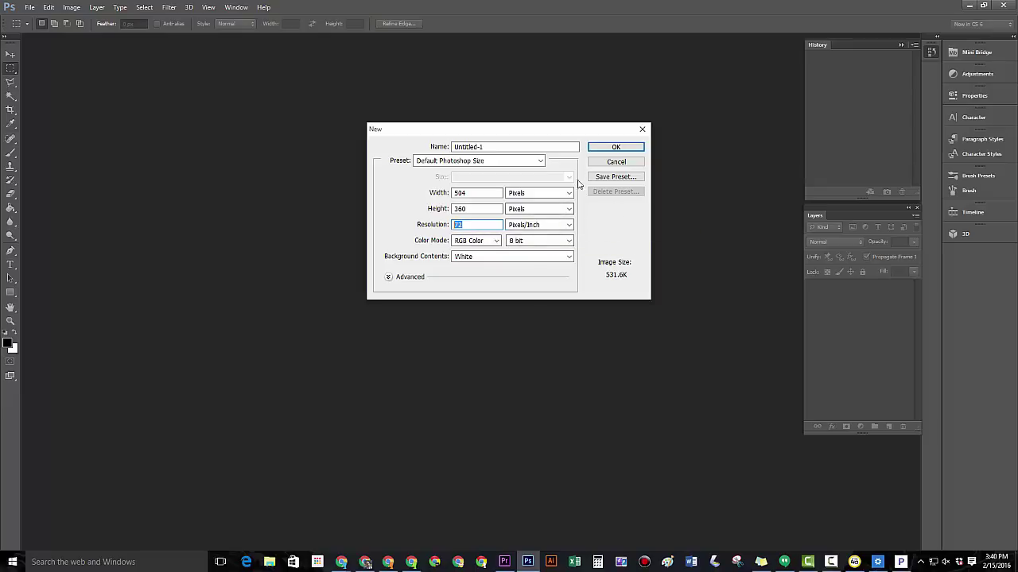
{"action": "left_click", "coordinate": [499, 256]}
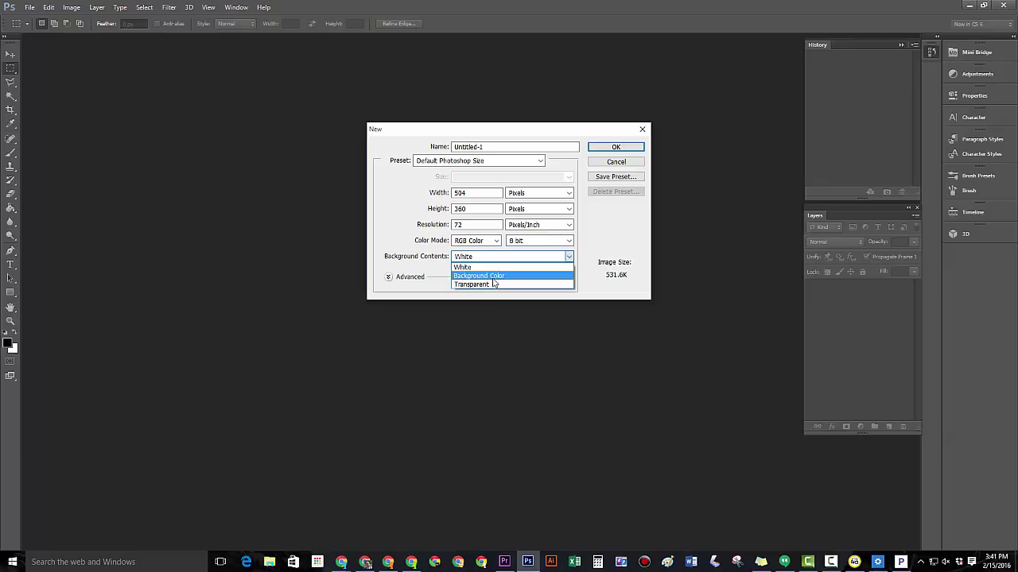
{"action": "left_click", "coordinate": [509, 177]}
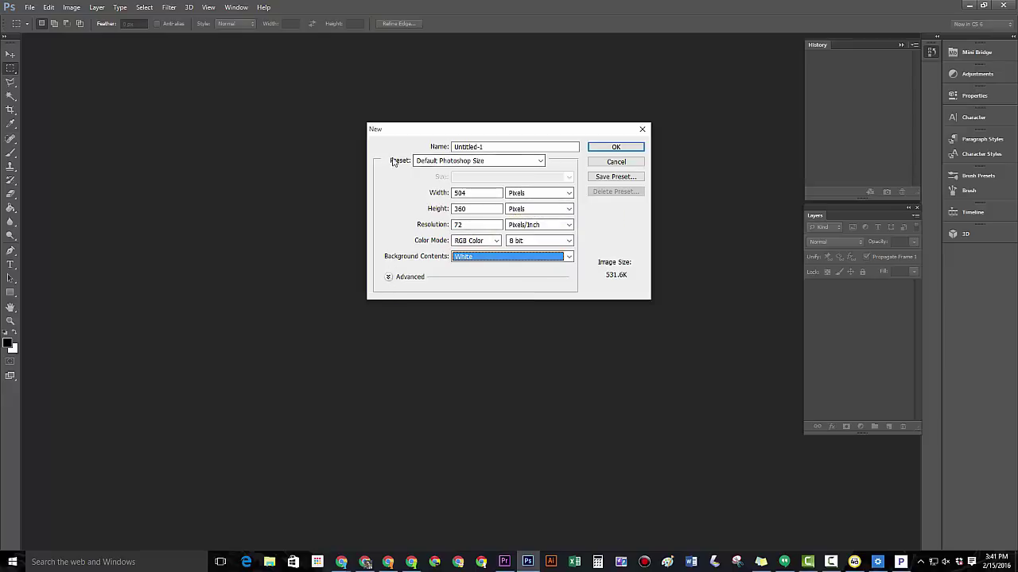
Choose the U.S. Paper preset with Letter size, 8.5 × 11 inches at 300 pixels/inch.
{"action": "left_click", "coordinate": [538, 162]}
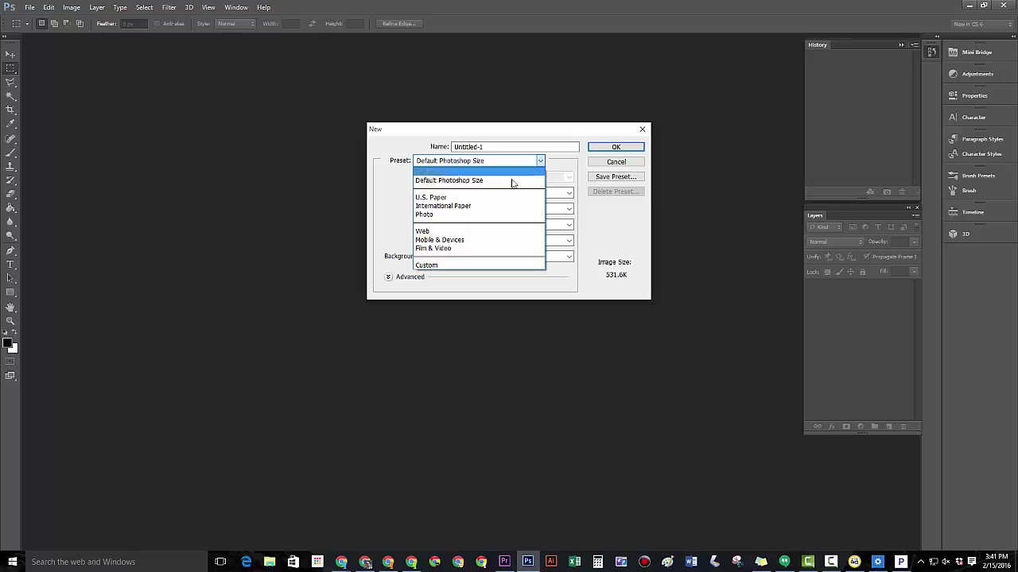
{"action": "left_click", "coordinate": [443, 198]}
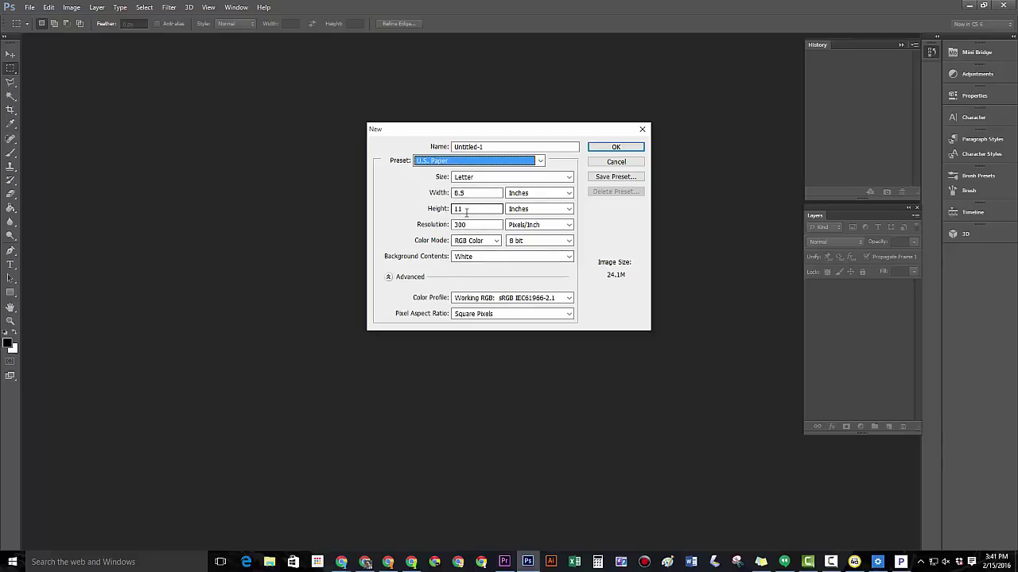
{"action": "left_click", "coordinate": [480, 180]}
{"action": "left_click", "coordinate": [480, 180]}
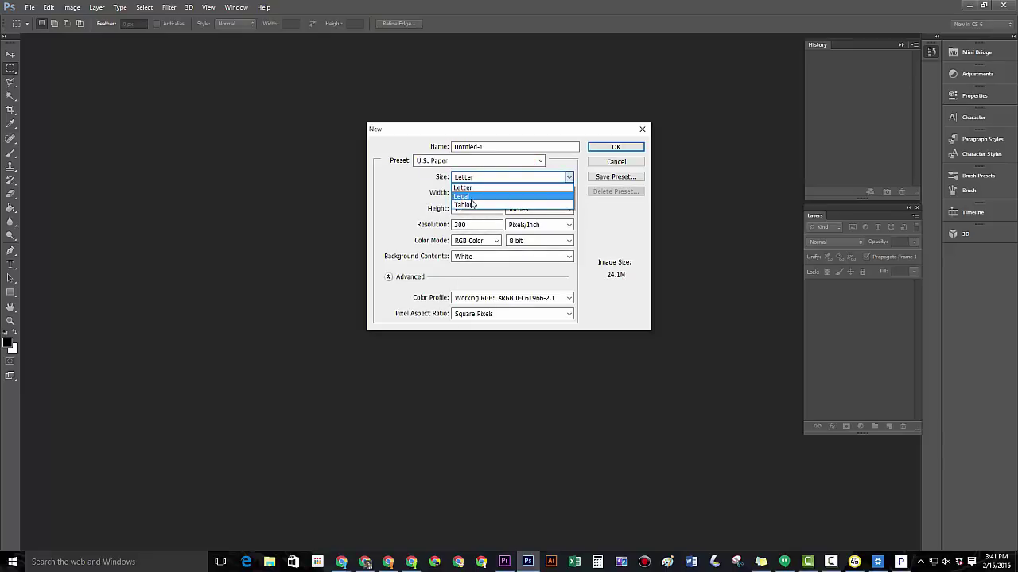
{"action": "left_click", "coordinate": [401, 206]}
{"action": "left_click", "coordinate": [458, 166]}
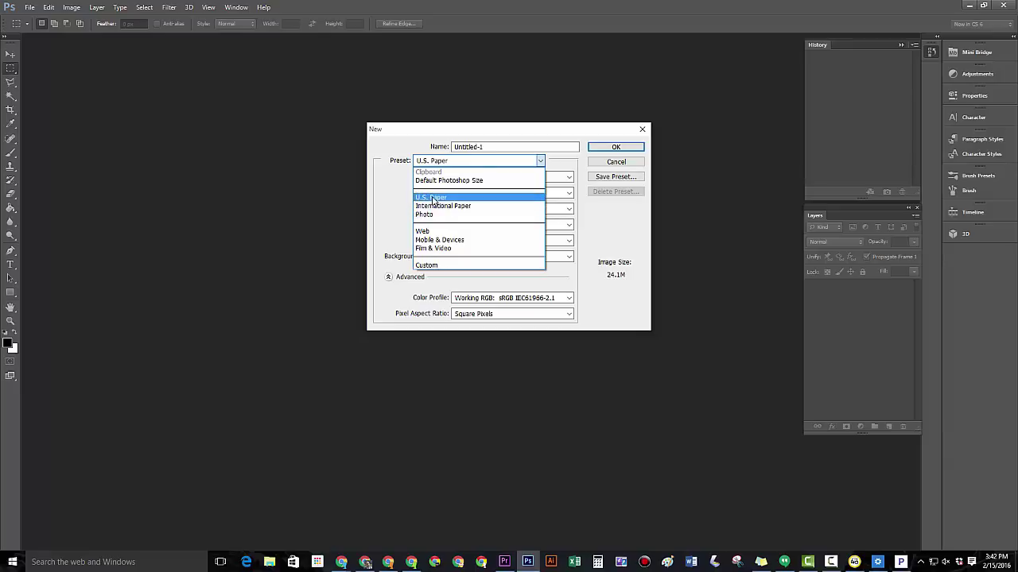
{"action": "left_click", "coordinate": [432, 199]}
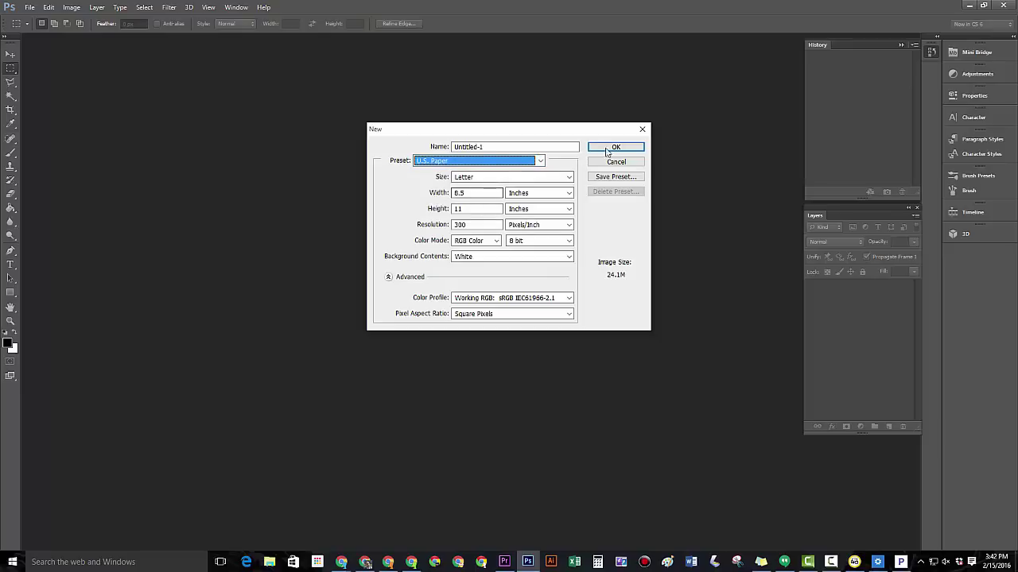
{"action": "left_click", "coordinate": [503, 147]}
{"action": "left_click", "coordinate": [454, 147]}
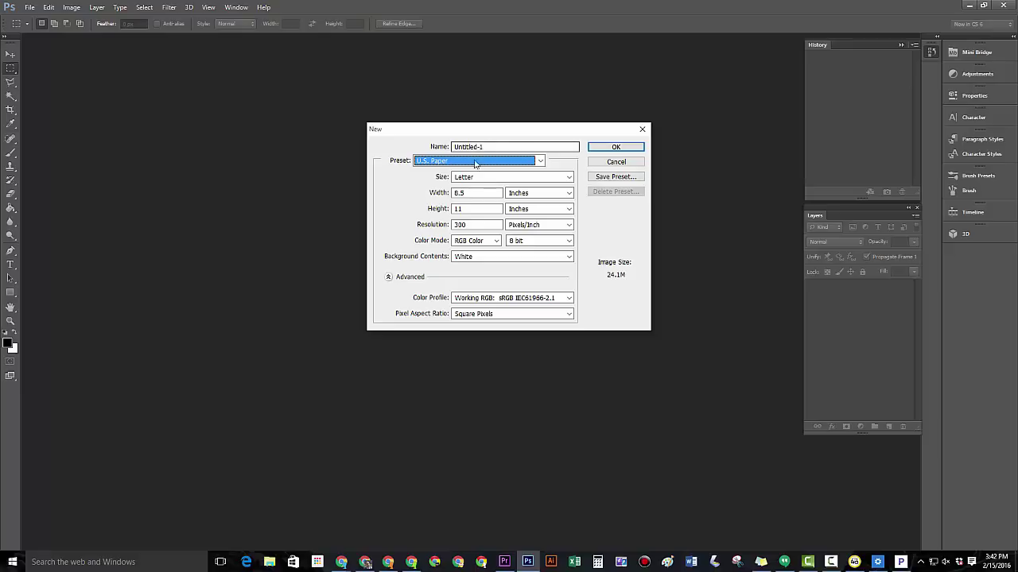
Create the document, select the Move tool and convert the Background into Layer 0.
{"action": "left_click", "coordinate": [601, 148]}
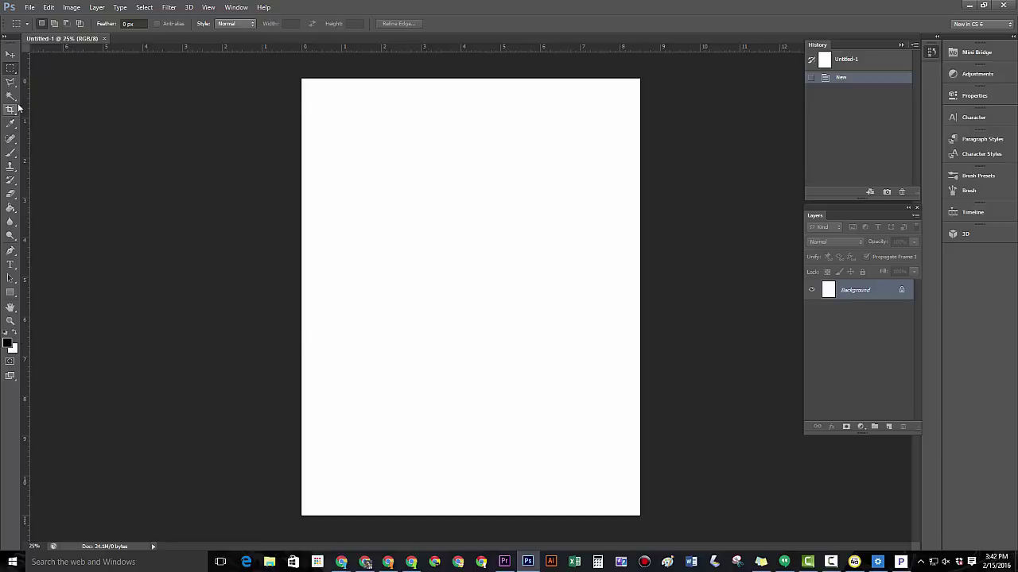
{"action": "left_click", "coordinate": [10, 55]}
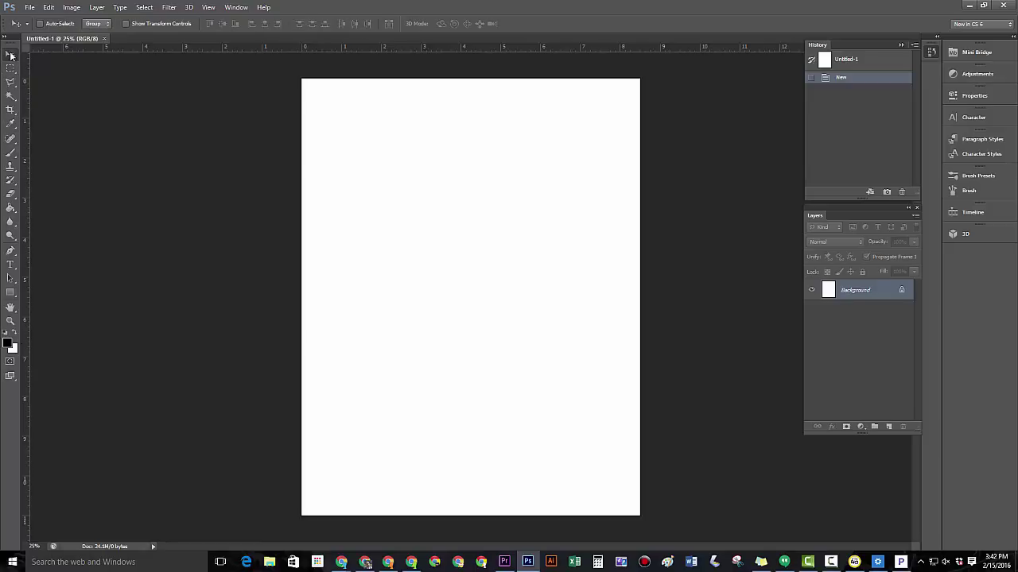
{"action": "double_click", "coordinate": [863, 290]}
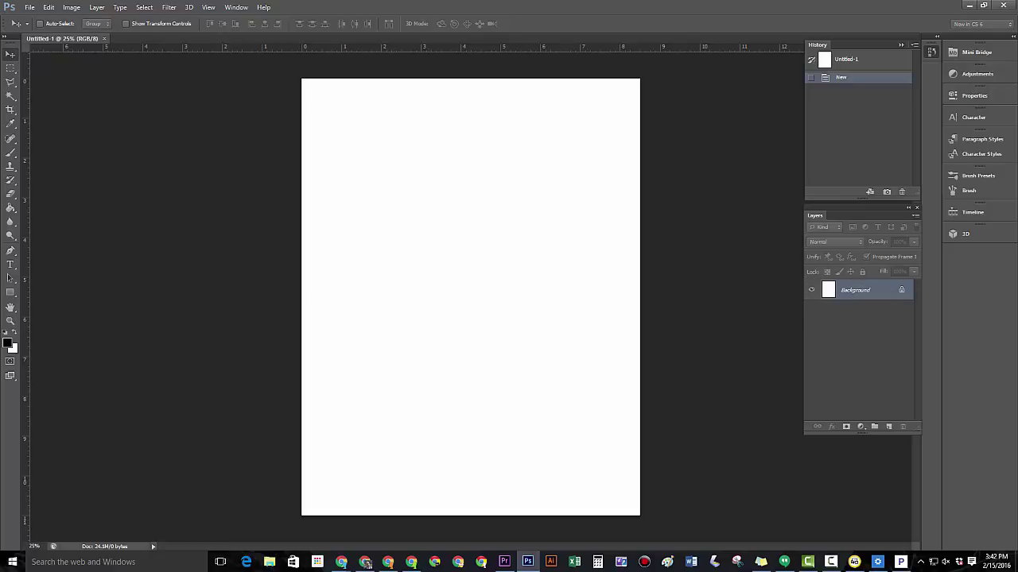
{"action": "left_click_drag", "start_coordinate": [689, 162], "coordinate": [586, 162]}
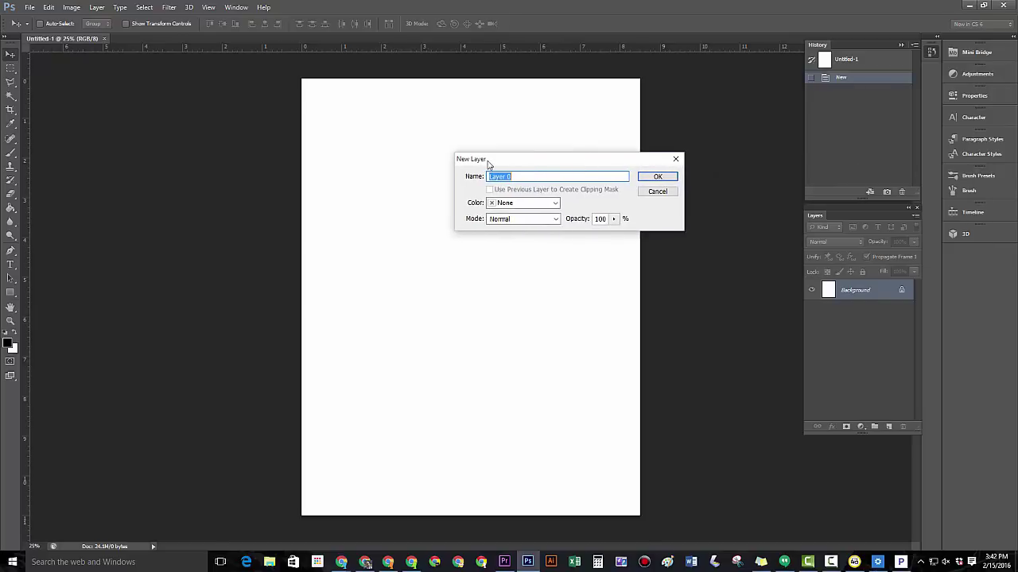
{"action": "left_click", "coordinate": [651, 177]}
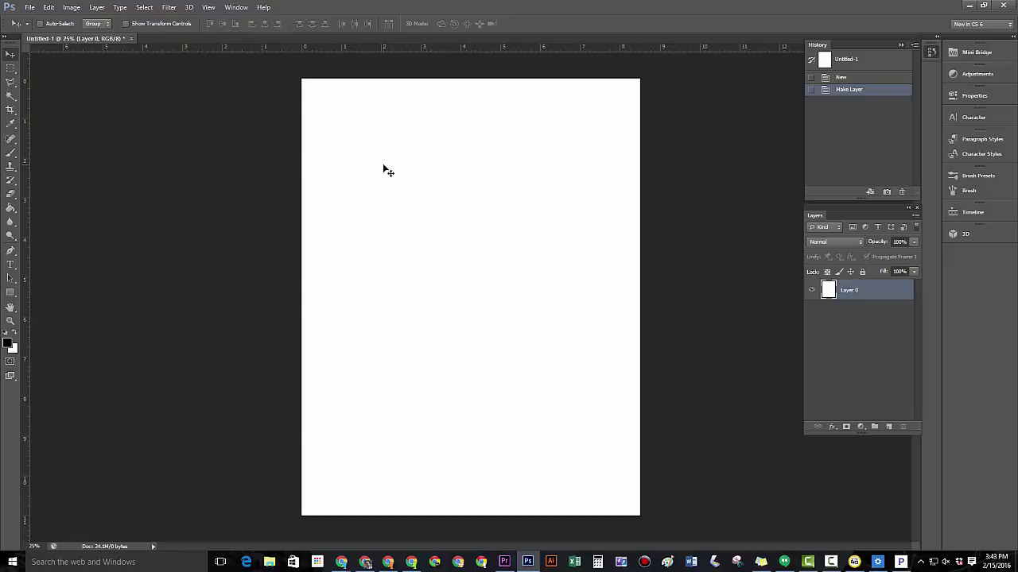
Nudge Layer 0 slightly down and right on the page with the Move tool.
{"action": "mouse_move", "coordinate": [384, 168]}
{"action": "left_mouse_down"}
{"action": "mouse_move", "coordinate": [523, 297]}
{"action": "mouse_move", "coordinate": [593, 290]}
{"action": "mouse_move", "coordinate": [591, 347]}
{"action": "mouse_move", "coordinate": [453, 260]}
{"action": "mouse_move", "coordinate": [391, 180]}
{"action": "mouse_move", "coordinate": [379, 181]}
{"action": "left_mouse_up"}
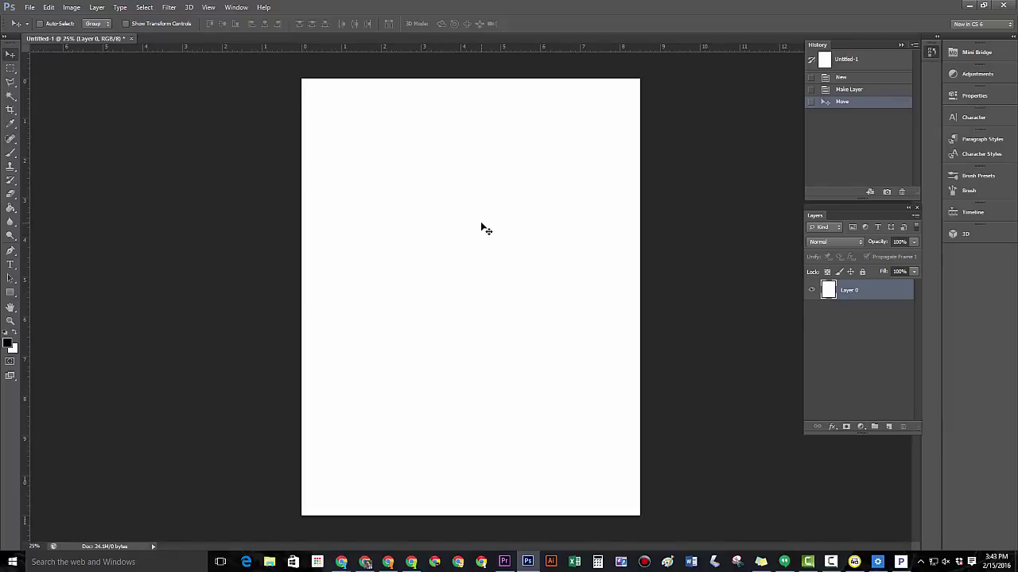
{"action": "right_click", "coordinate": [360, 129]}
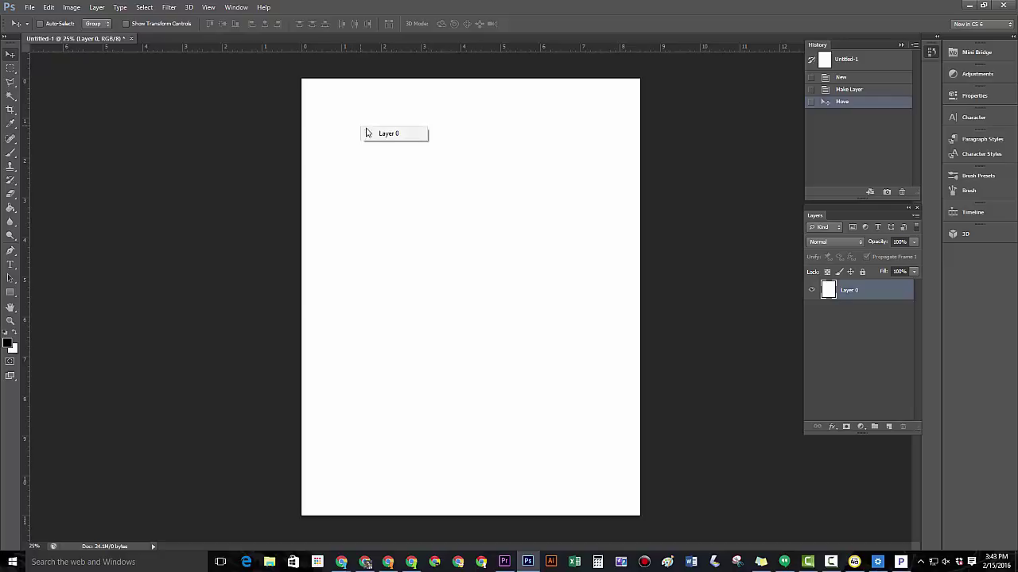
{"action": "left_click", "coordinate": [392, 137]}
{"action": "mouse_move", "coordinate": [404, 130]}
{"action": "left_mouse_down"}
{"action": "mouse_move", "coordinate": [382, 271]}
{"action": "mouse_move", "coordinate": [525, 263]}
{"action": "mouse_move", "coordinate": [404, 131]}
{"action": "left_mouse_up"}
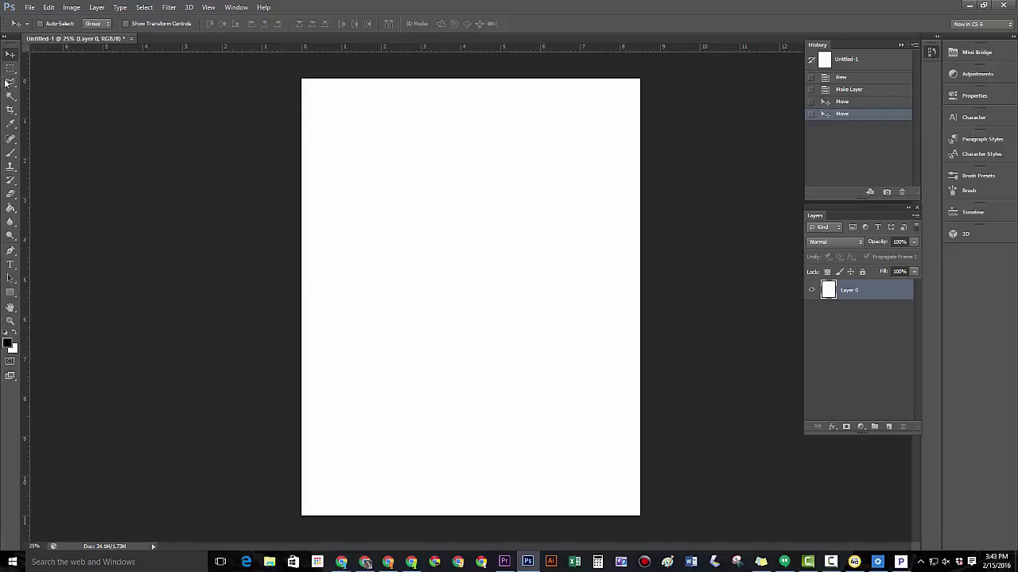
Browse the Marquee, Lasso and Magic Wand tools, then start a crop over the Letter page.
{"action": "left_click", "coordinate": [11, 82]}
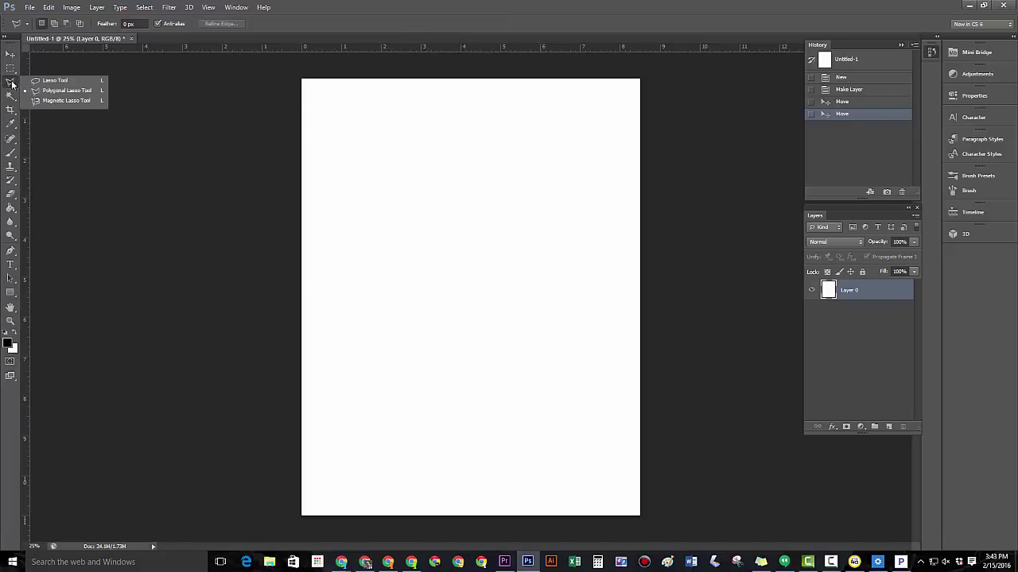
{"action": "left_click", "coordinate": [7, 72]}
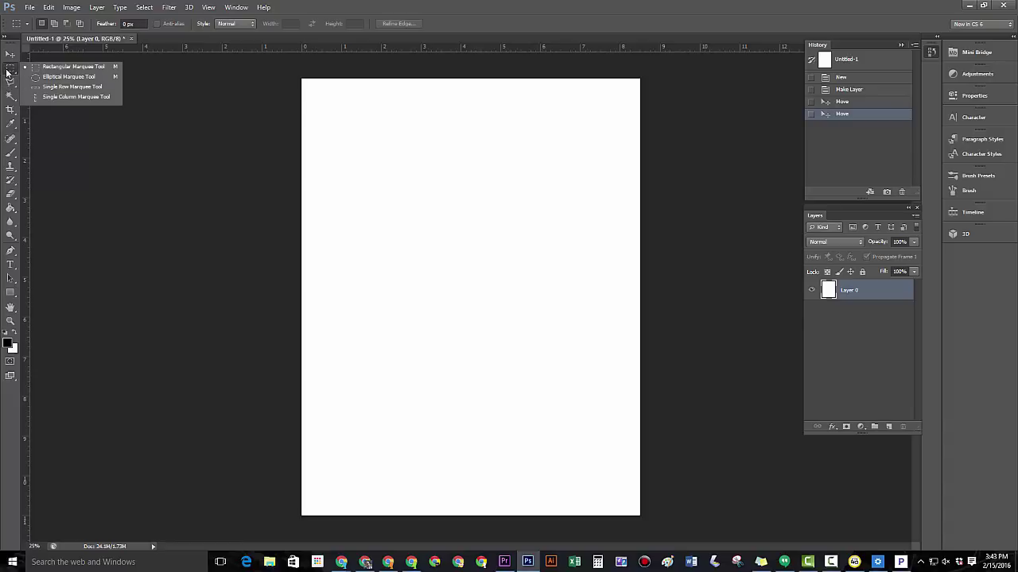
{"action": "left_click", "coordinate": [11, 83]}
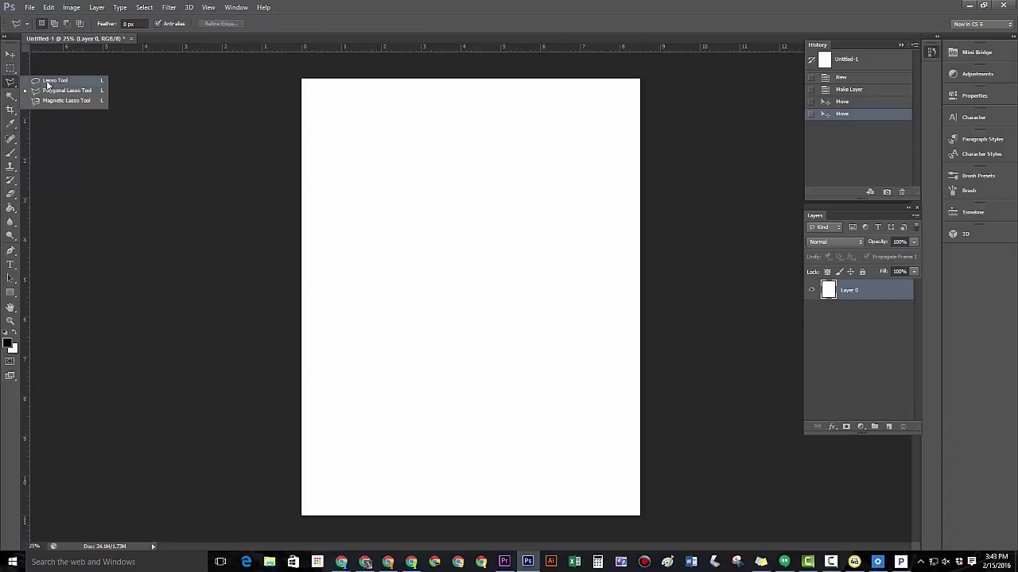
{"action": "left_click", "coordinate": [9, 96]}
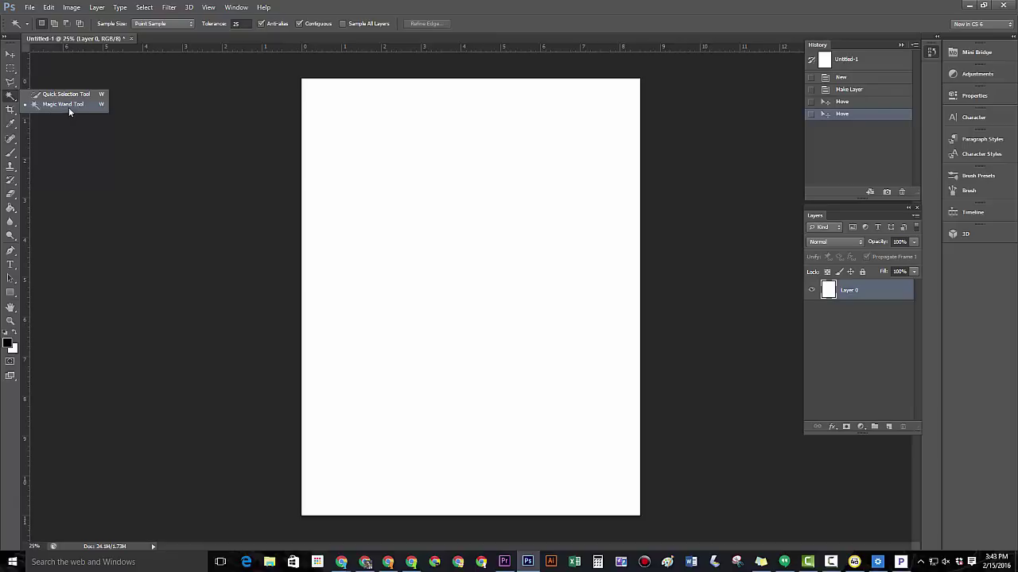
{"action": "left_click", "coordinate": [46, 106]}
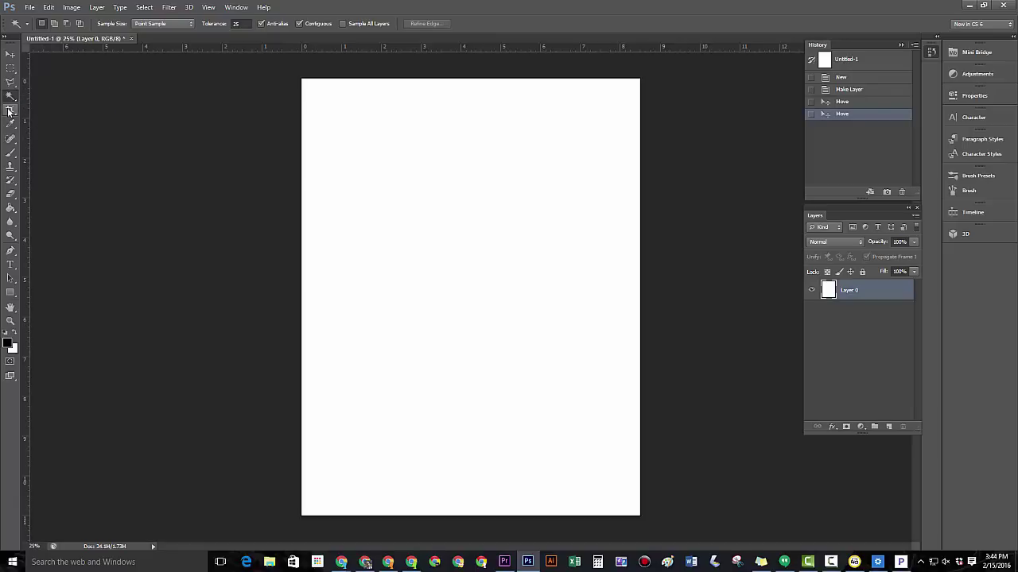
{"action": "left_click", "coordinate": [9, 111]}
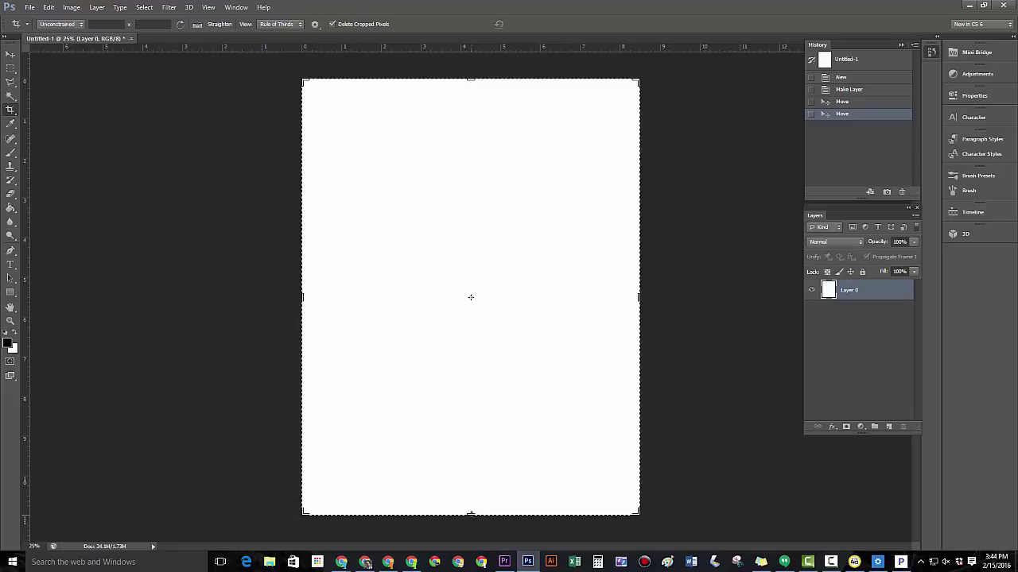
{"action": "mouse_move", "coordinate": [470, 514]}
{"action": "left_mouse_down"}
{"action": "mouse_move", "coordinate": [459, 390]}
{"action": "mouse_move", "coordinate": [469, 504]}
{"action": "mouse_move", "coordinate": [468, 326]}
{"action": "mouse_move", "coordinate": [470, 514]}
{"action": "left_mouse_up"}
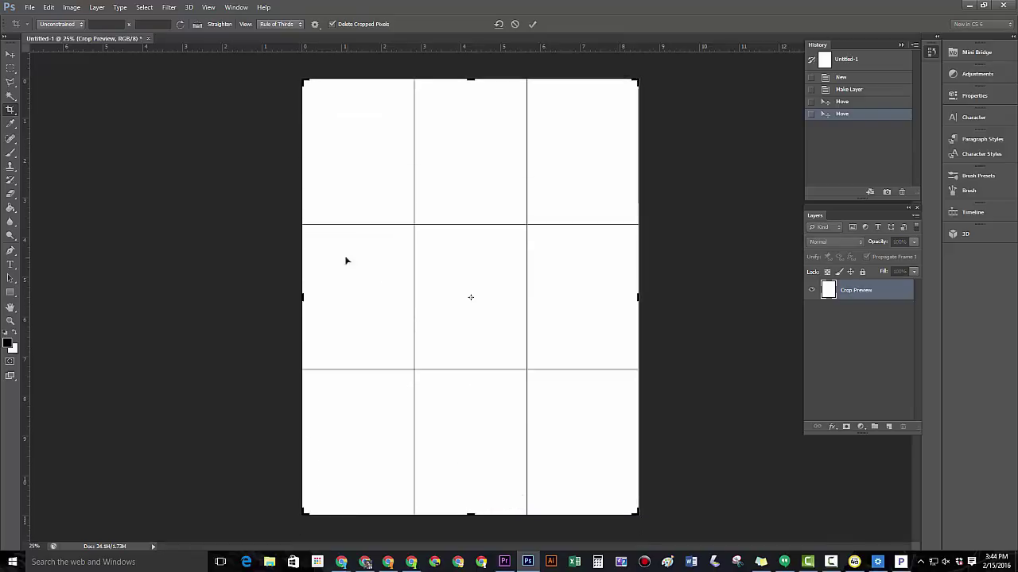
Switch to the Move tool and choose Don't Crop to keep the page full size.
{"action": "left_click", "coordinate": [12, 56]}
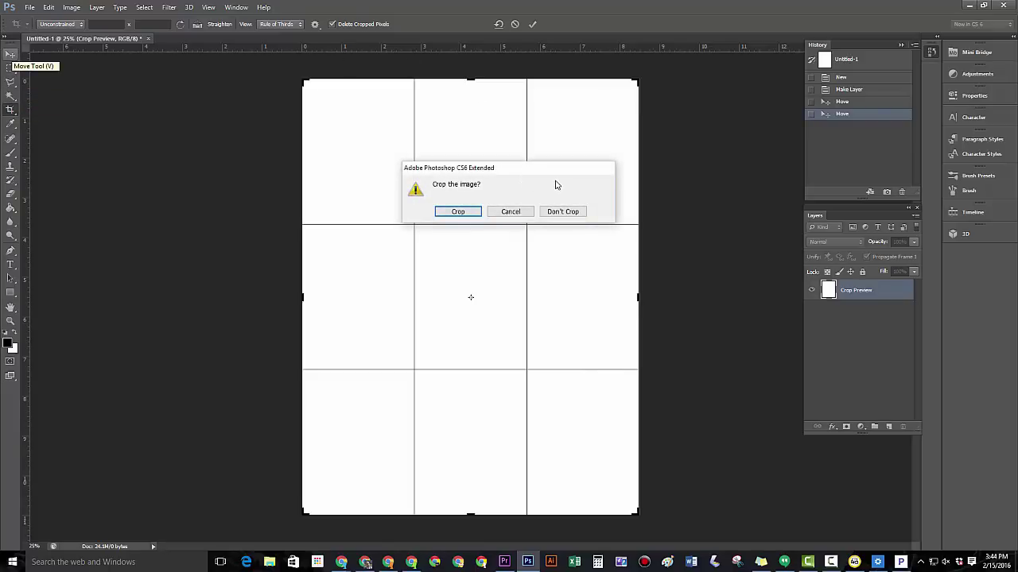
{"action": "left_click", "coordinate": [561, 216]}
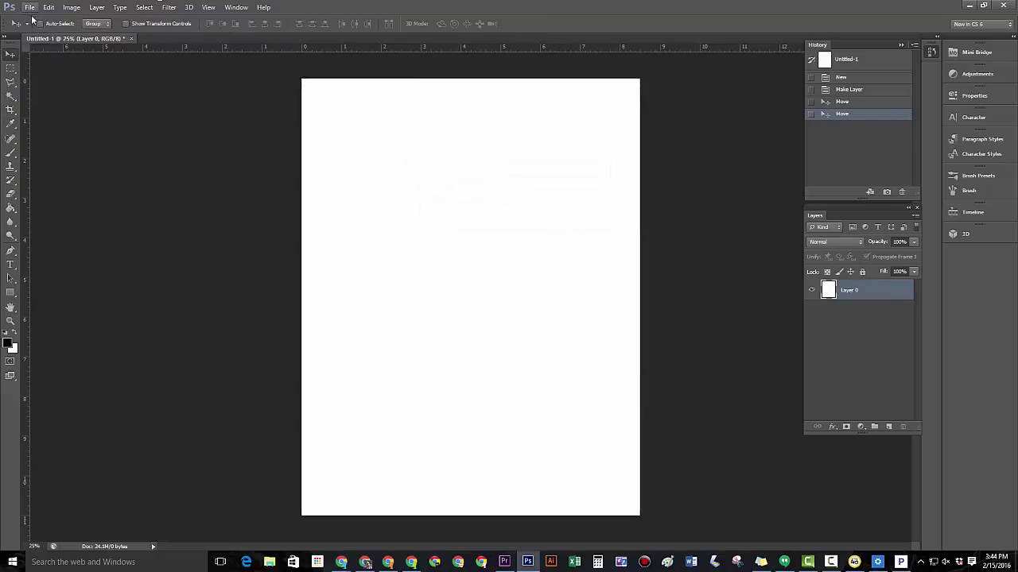
{"action": "left_click", "coordinate": [11, 125]}
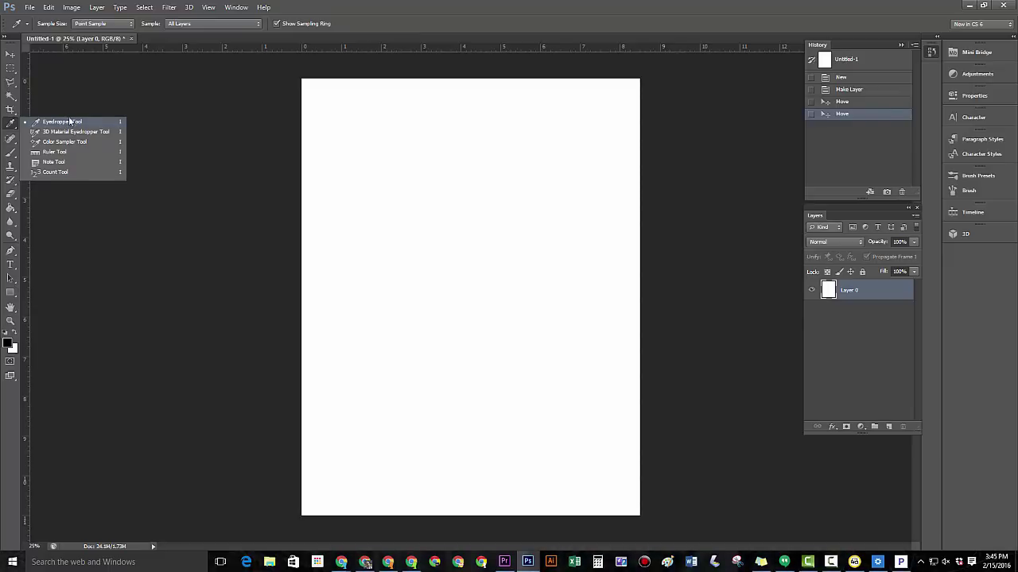
{"action": "left_click", "coordinate": [12, 57]}
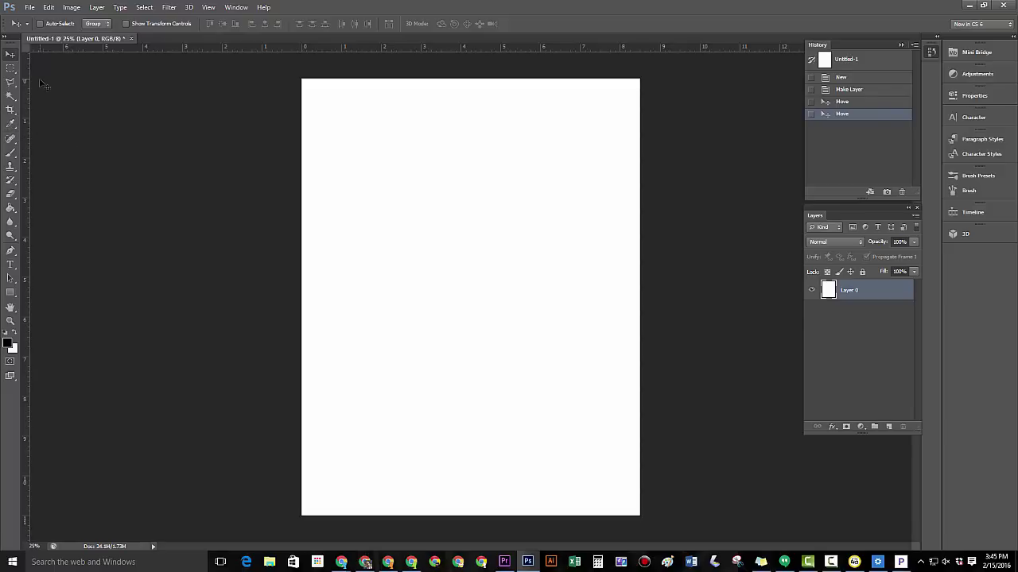
With the Brush tool active, set the foreground colour to light blue #5aaad8 (R 90, G 170, B 216).
{"action": "left_click", "coordinate": [10, 155]}
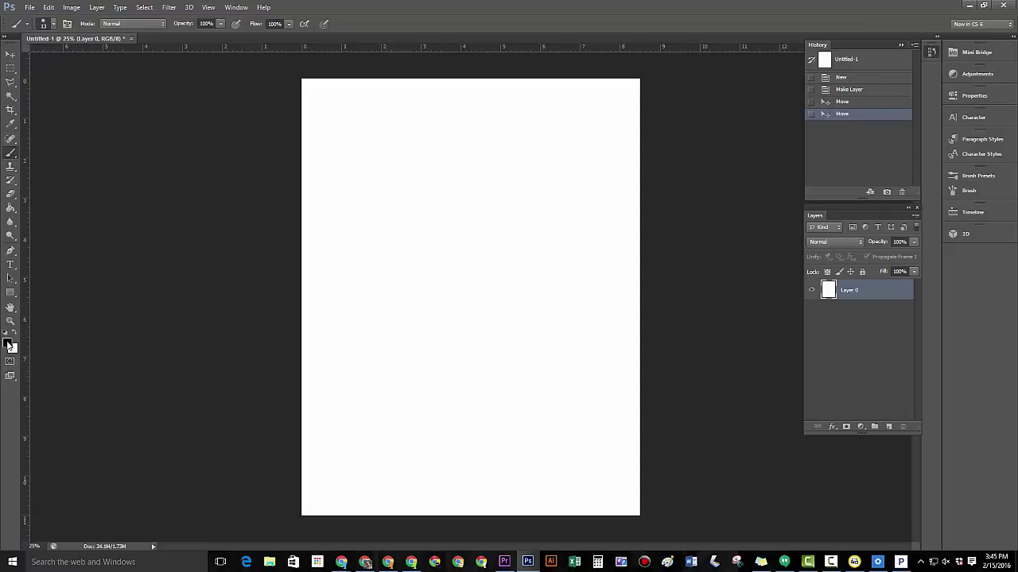
{"action": "key", "text": "i"}
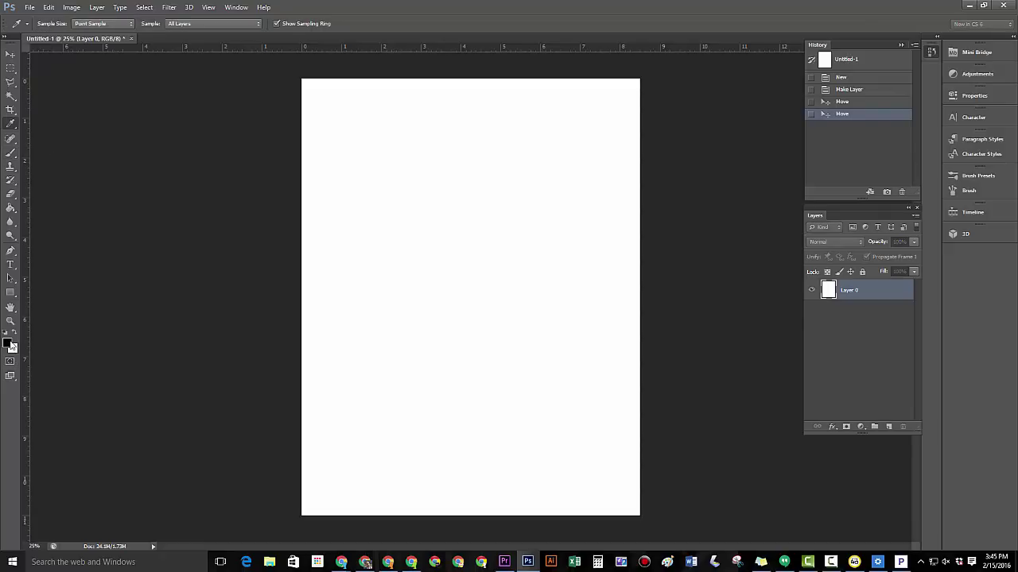
{"action": "left_click", "coordinate": [8, 343]}
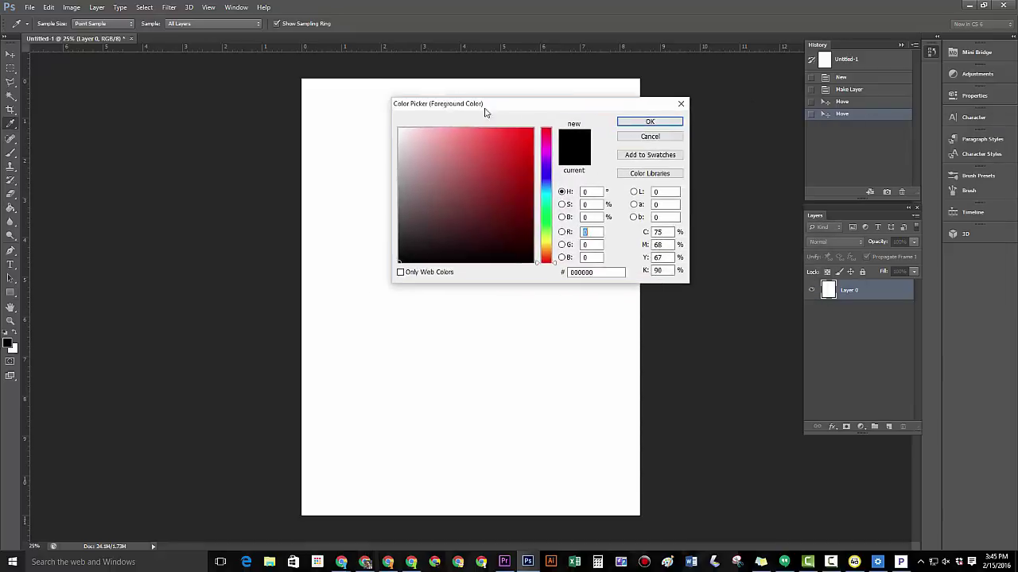
{"action": "left_click_drag", "start_coordinate": [484, 109], "coordinate": [155, 89]}
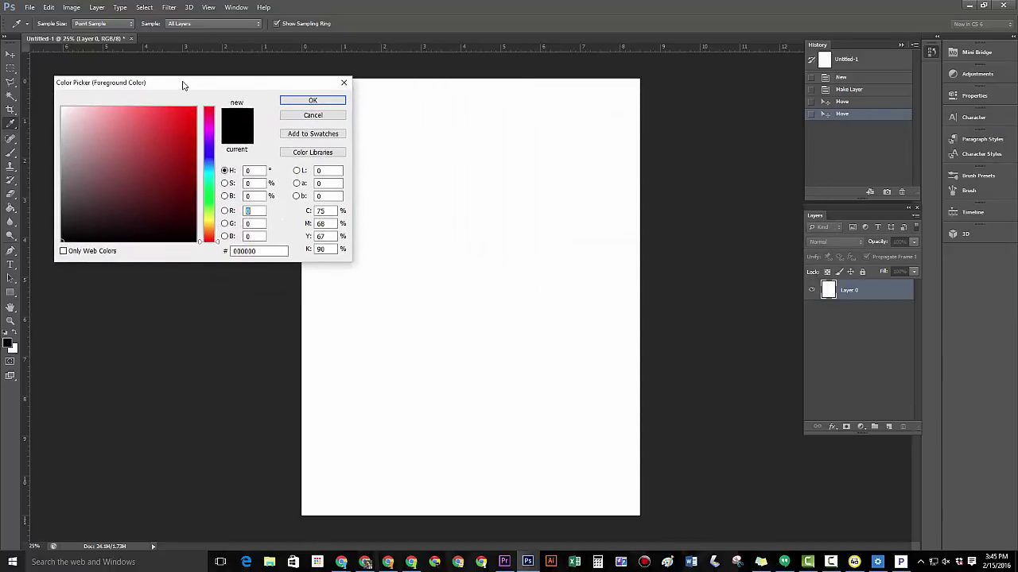
{"action": "mouse_move", "coordinate": [192, 171]}
{"action": "left_mouse_down"}
{"action": "mouse_move", "coordinate": [132, 116]}
{"action": "mouse_move", "coordinate": [164, 109]}
{"action": "mouse_move", "coordinate": [134, 120]}
{"action": "mouse_move", "coordinate": [141, 127]}
{"action": "left_mouse_up"}
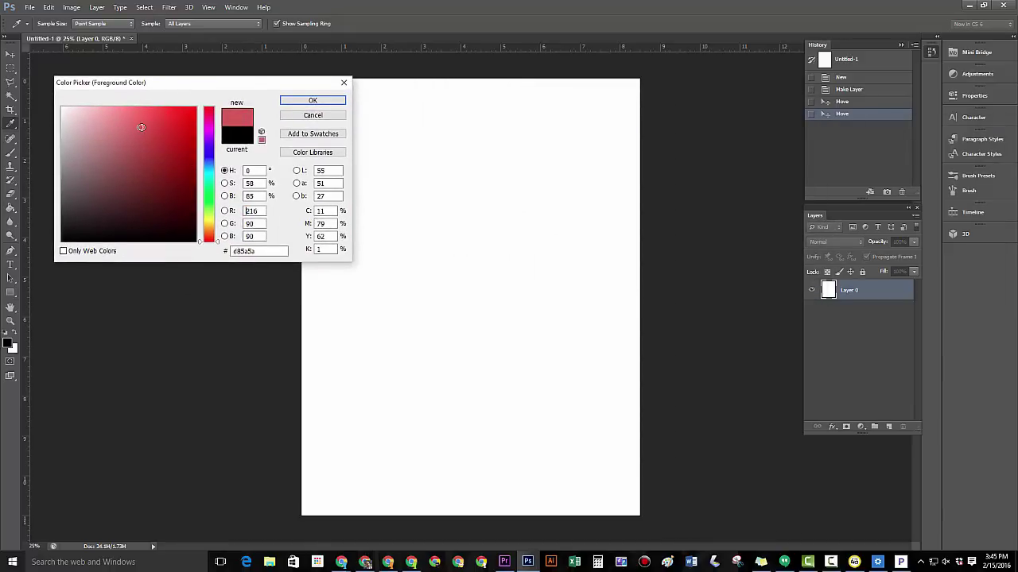
{"action": "left_click", "coordinate": [209, 165]}
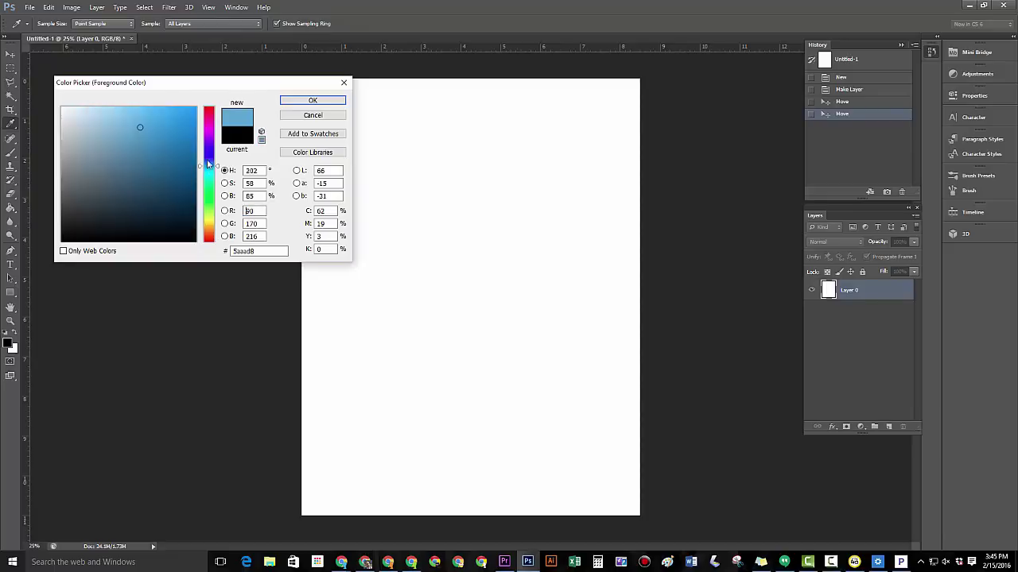
{"action": "left_click", "coordinate": [294, 102]}
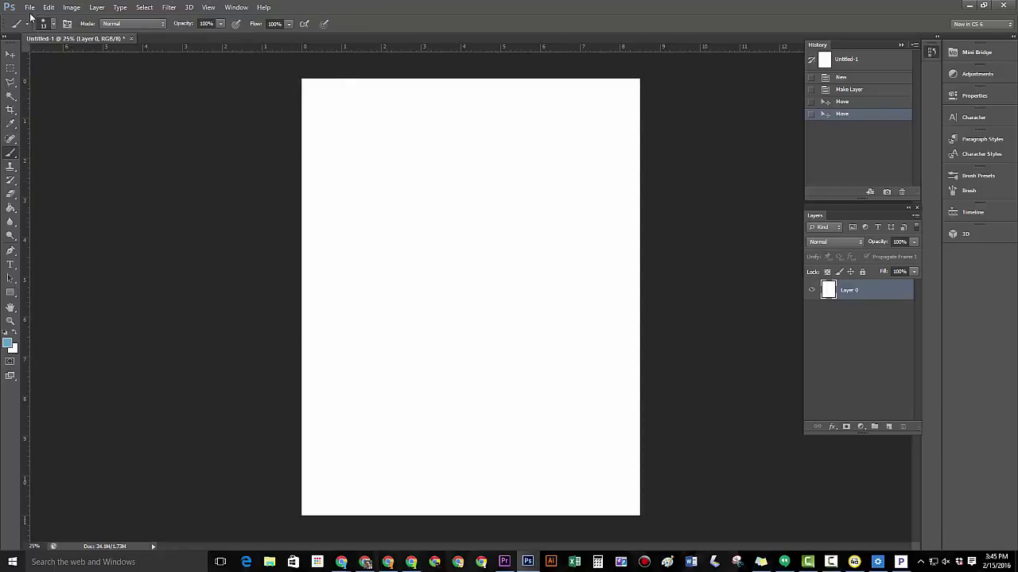
Pick a hard round brush tip and enlarge it beyond 32 px at 100% hardness.
{"action": "left_click", "coordinate": [54, 25]}
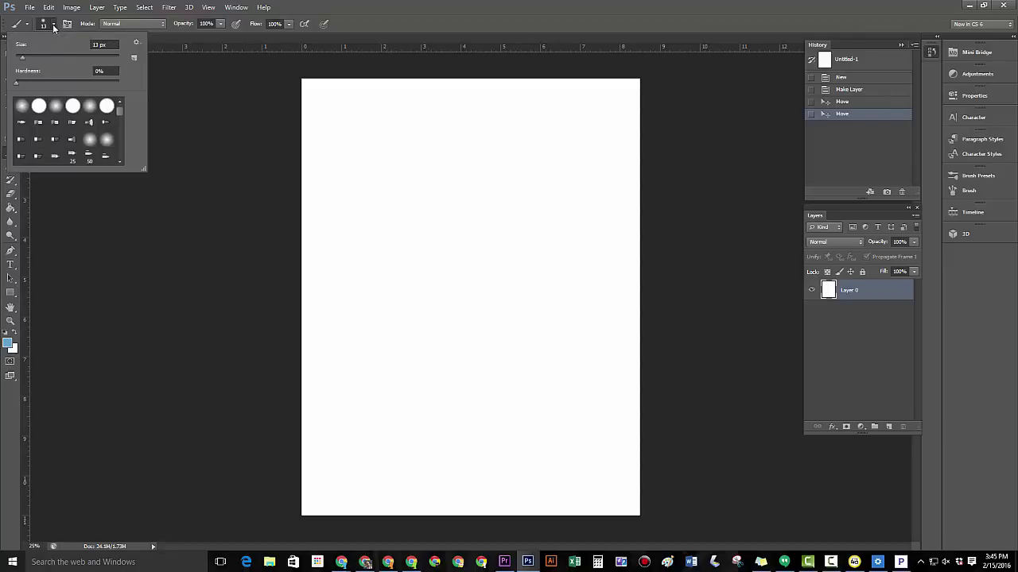
{"action": "left_click", "coordinate": [38, 106]}
{"action": "scroll", "coordinate": [119, 118], "scroll_direction": "down", "scroll_amount": 5}
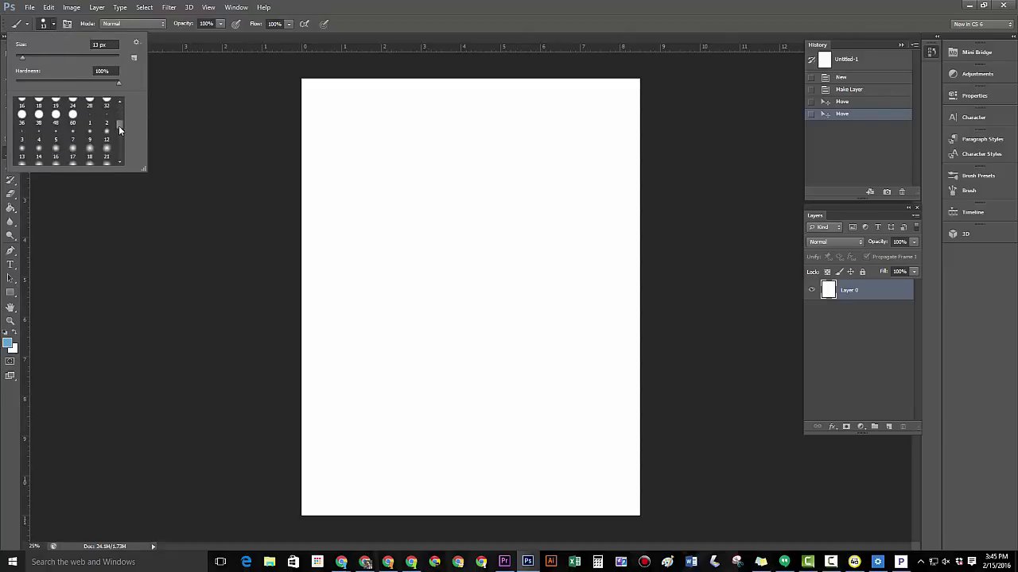
{"action": "scroll", "coordinate": [118, 124], "scroll_direction": "up", "scroll_amount": 3}
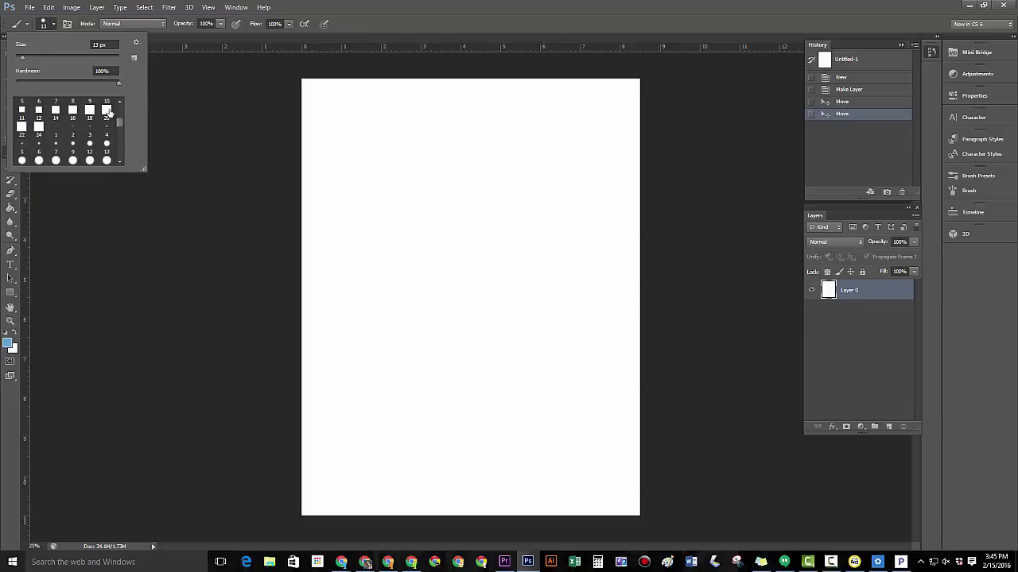
{"action": "left_click", "coordinate": [107, 110]}
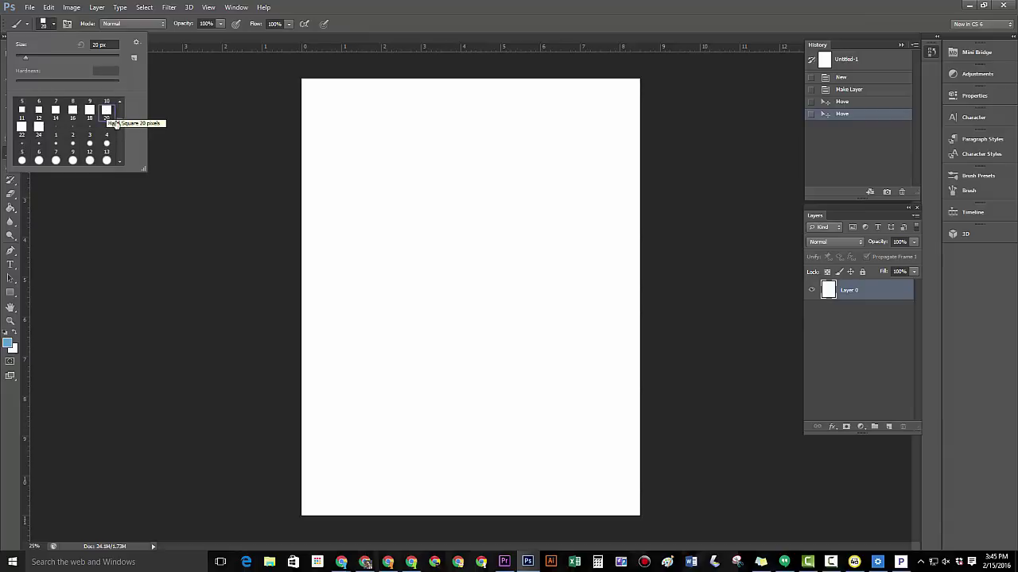
{"action": "left_click", "coordinate": [108, 161]}
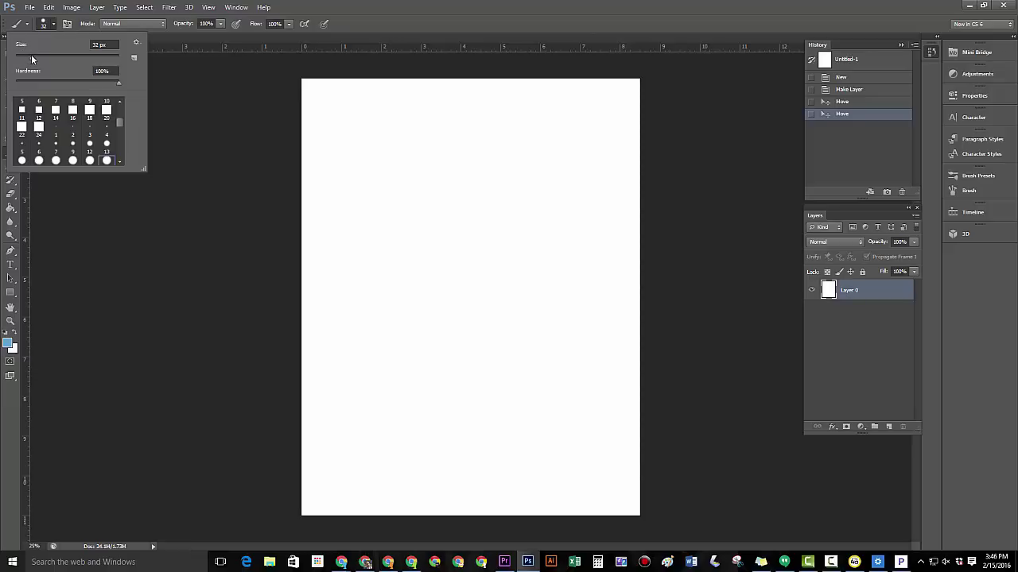
{"action": "left_click_drag", "start_coordinate": [32, 59], "coordinate": [98, 57]}
{"action": "left_click", "coordinate": [216, 113]}
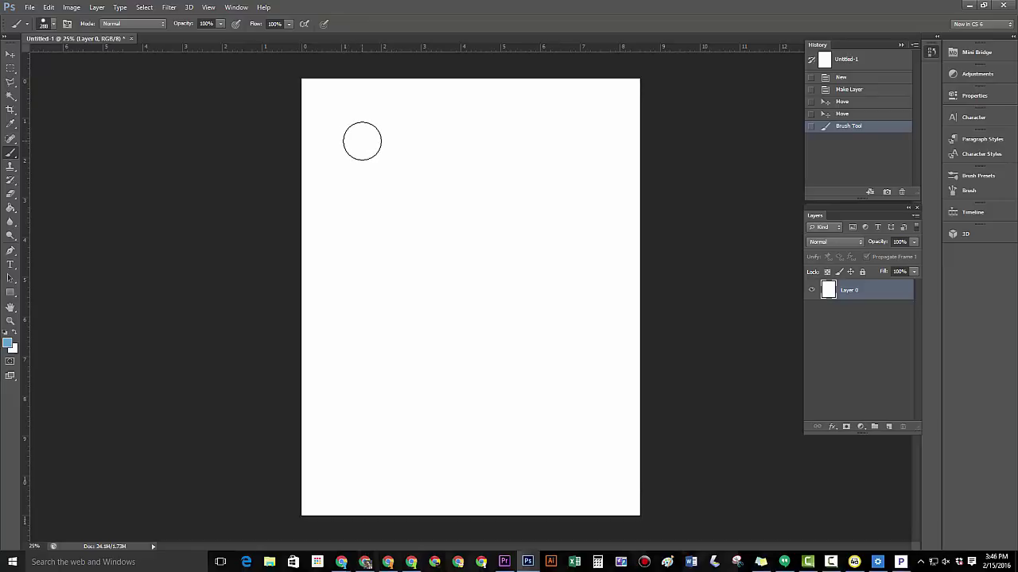
Paint four light blue dots in a row across the top of the page.
{"action": "left_click", "coordinate": [362, 140]}
{"action": "left_click", "coordinate": [440, 143]}
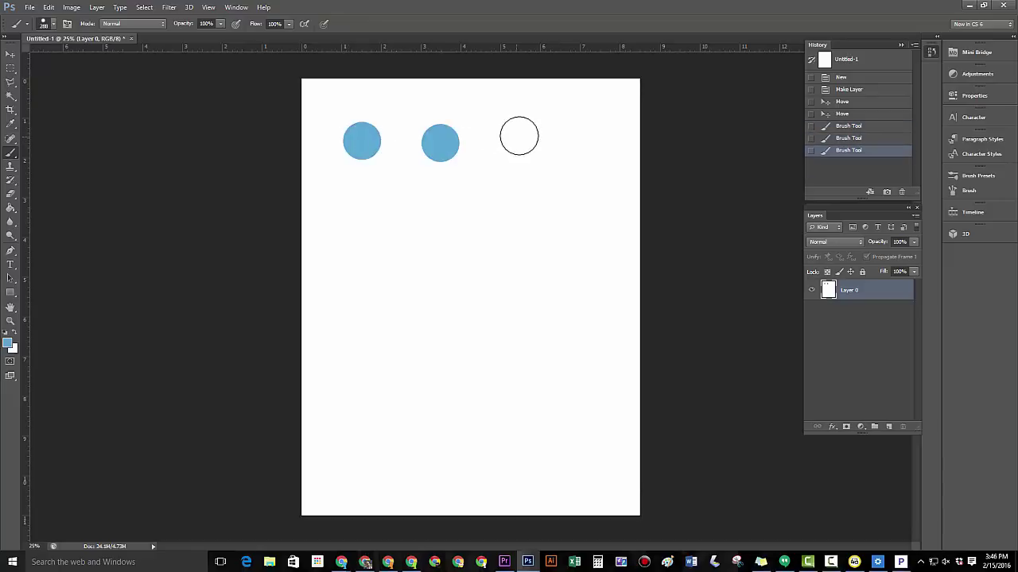
{"action": "left_click", "coordinate": [513, 144]}
{"action": "left_click", "coordinate": [582, 140]}
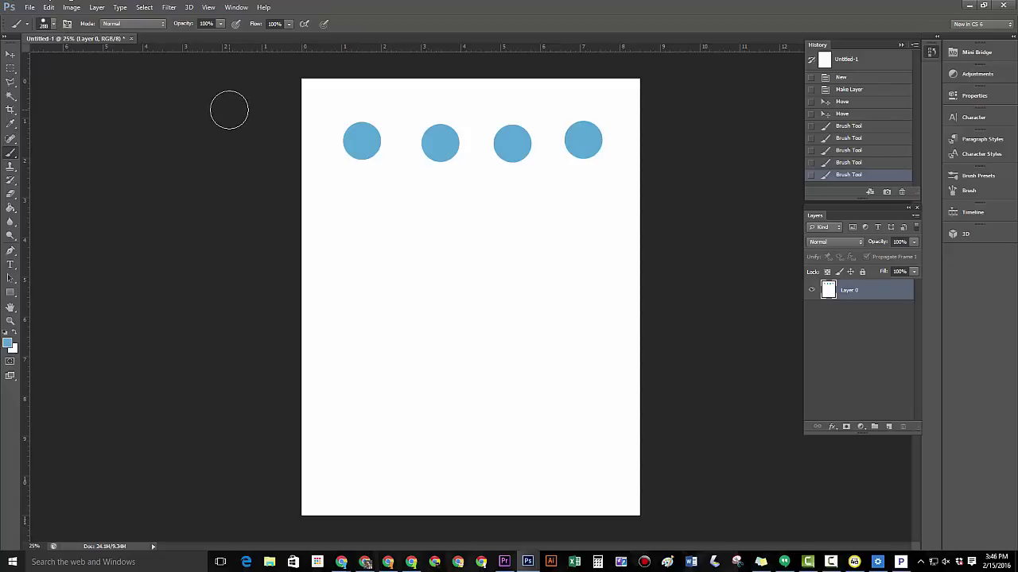
Change options in the Brush Preset picker.
{"action": "left_click", "coordinate": [54, 24]}
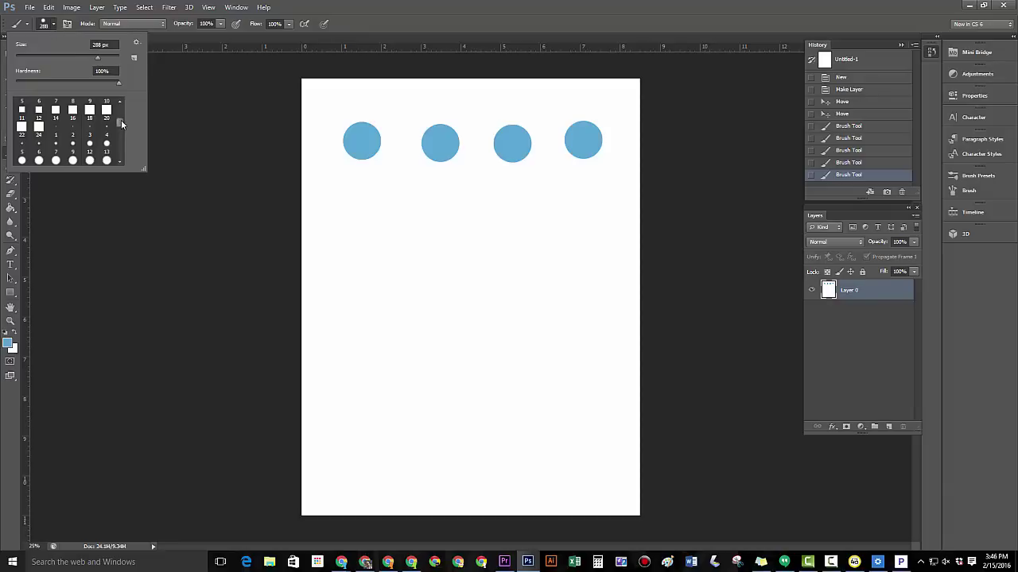
{"action": "mouse_move", "coordinate": [120, 123]}
{"action": "left_mouse_down"}
{"action": "mouse_move", "coordinate": [117, 147]}
{"action": "mouse_move", "coordinate": [116, 57]}
{"action": "left_mouse_up"}
{"action": "left_click", "coordinate": [44, 24]}
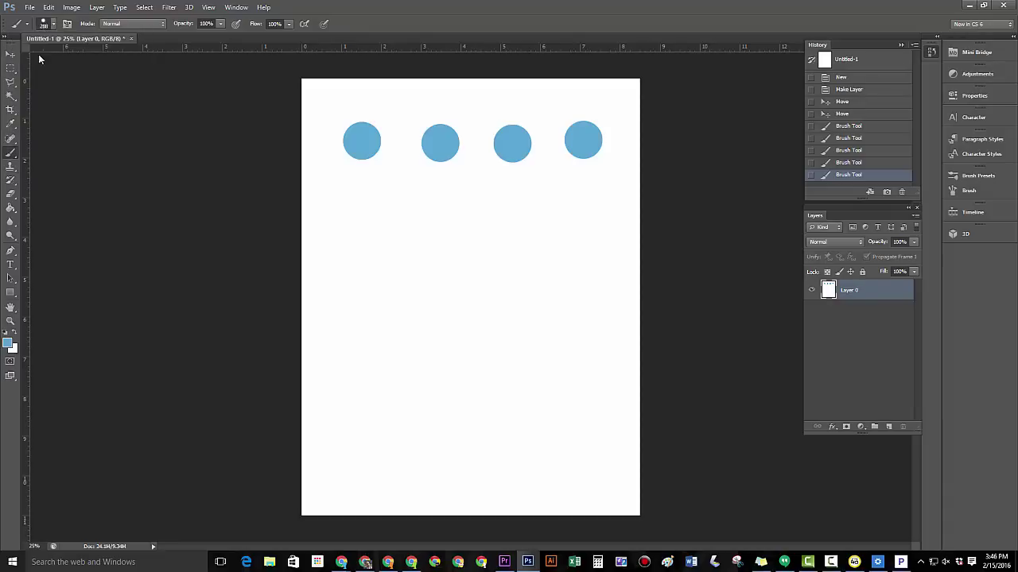
{"action": "left_click", "coordinate": [11, 167]}
{"action": "right_click", "coordinate": [11, 167]}
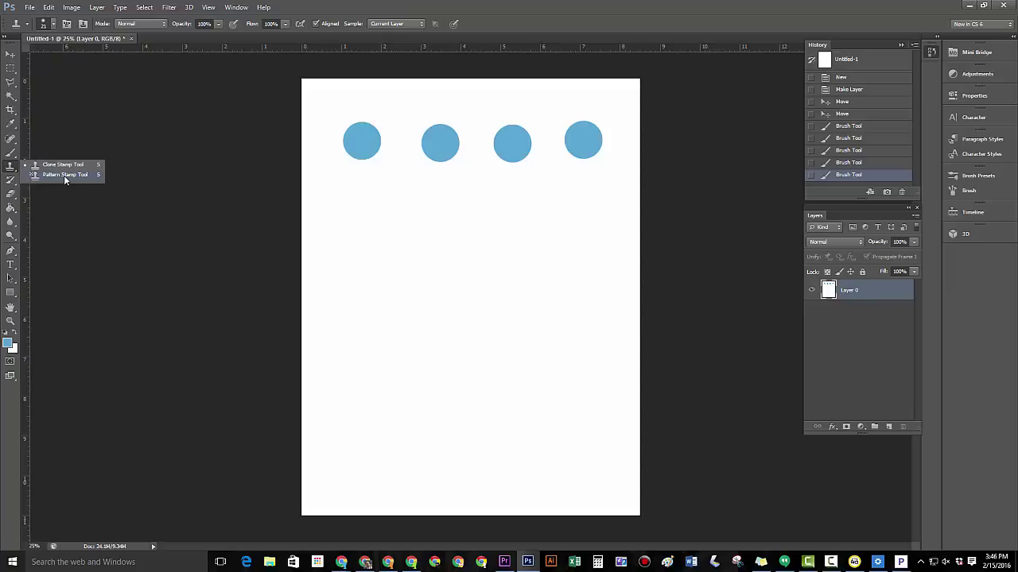
{"action": "left_click", "coordinate": [74, 242]}
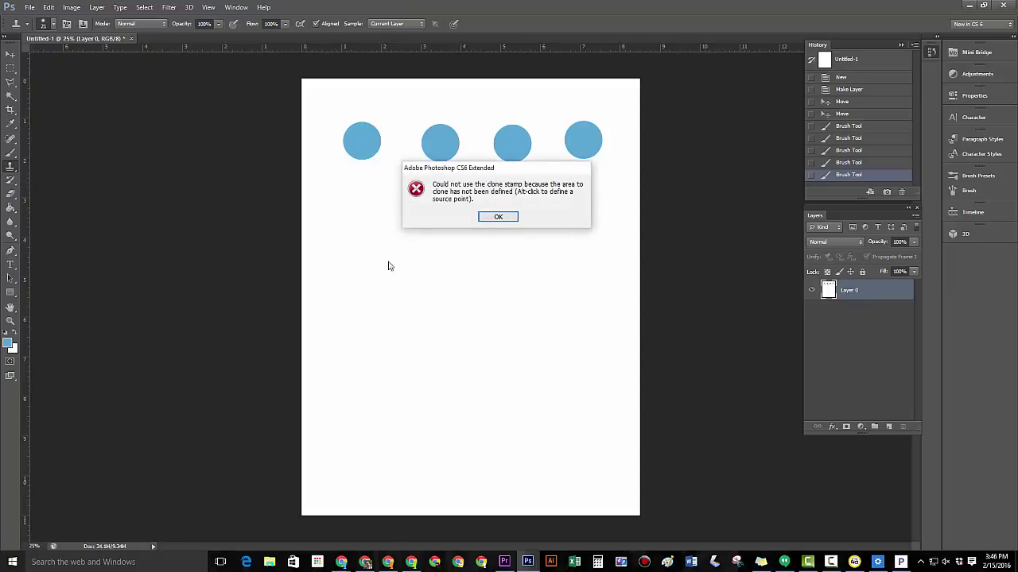
{"action": "left_click", "coordinate": [491, 218]}
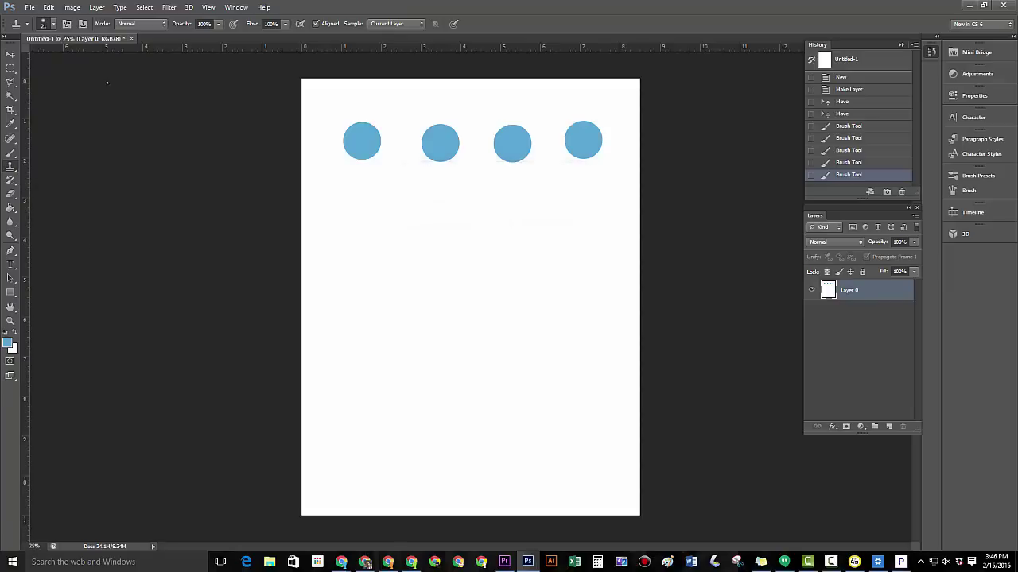
Set up the Eraser tool with a hard round 31 px tip.
{"action": "left_click", "coordinate": [11, 196]}
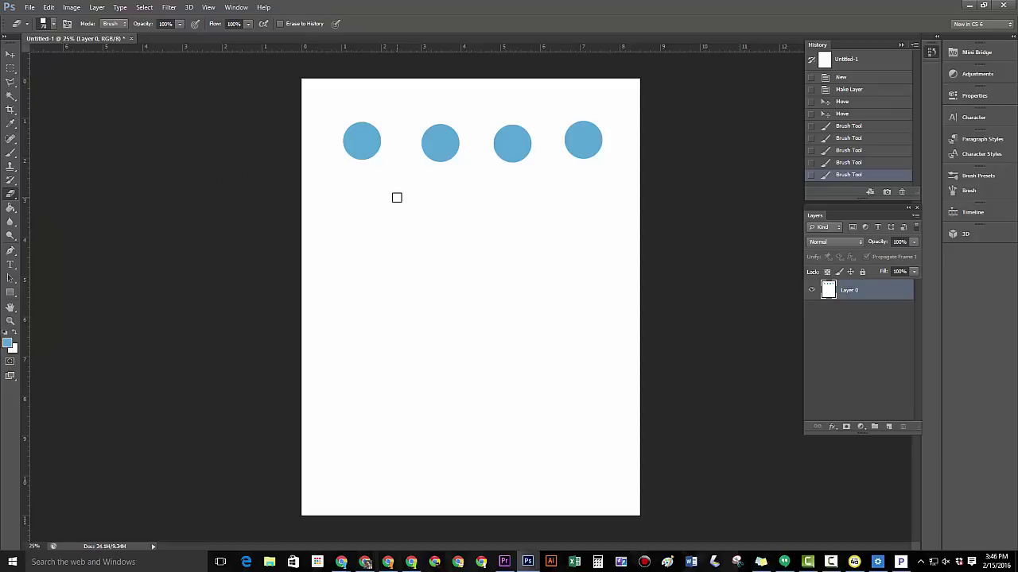
{"action": "right_click", "coordinate": [397, 197]}
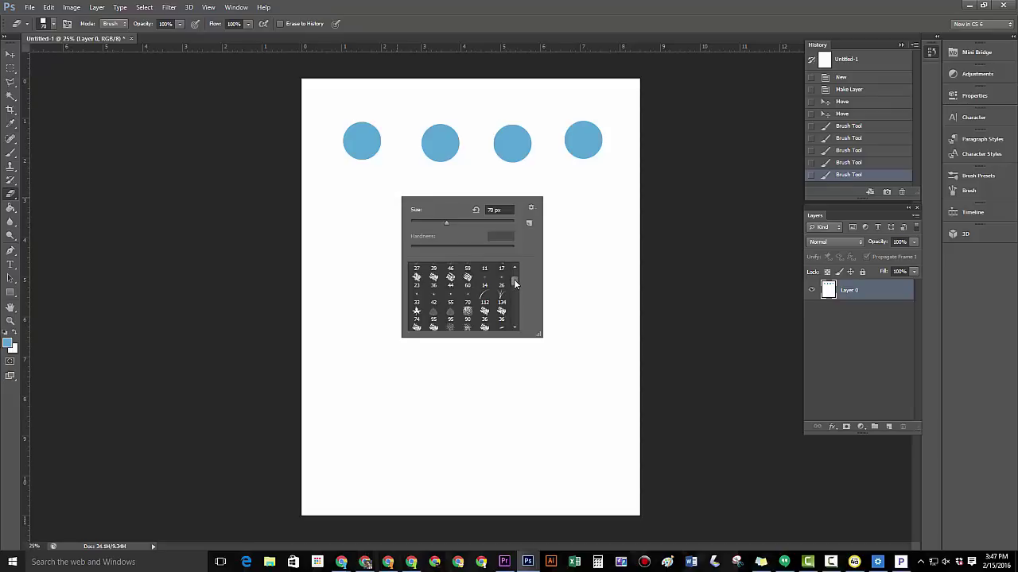
{"action": "mouse_move", "coordinate": [513, 279]}
{"action": "left_mouse_down"}
{"action": "mouse_move", "coordinate": [515, 308]}
{"action": "mouse_move", "coordinate": [508, 272]}
{"action": "left_mouse_up"}
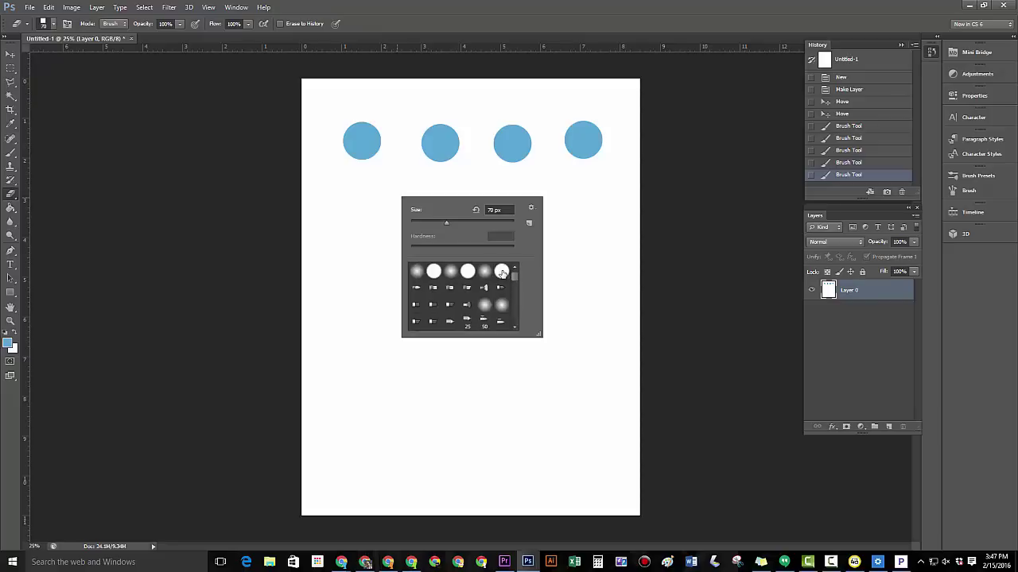
{"action": "left_click", "coordinate": [501, 271]}
{"action": "left_click_drag", "start_coordinate": [446, 223], "coordinate": [426, 227]}
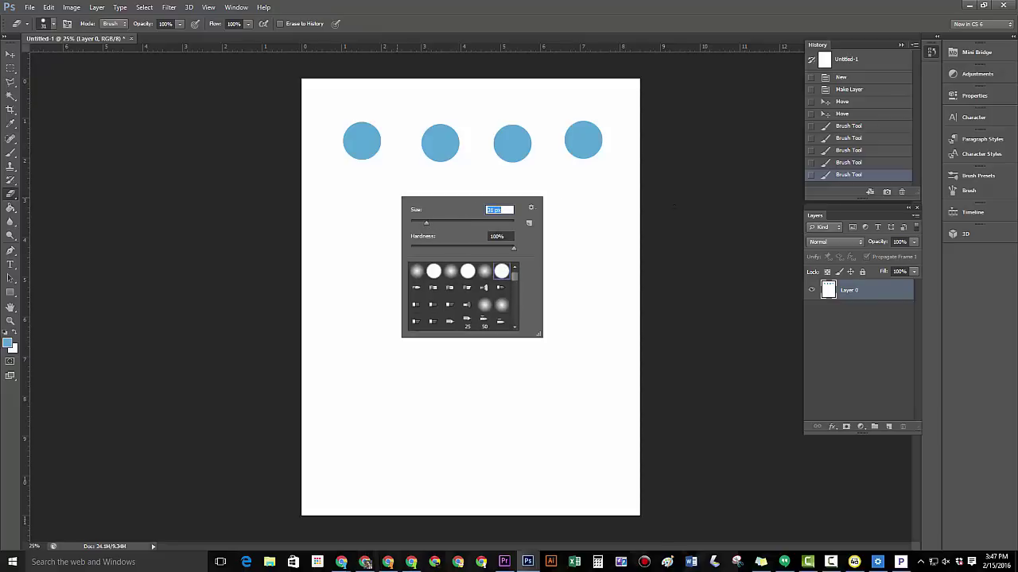
{"action": "key", "text": "Return"}
Erase a small dot in each blue circle and scrub a transparent patch across the first circles.
{"action": "left_click", "coordinate": [623, 160]}
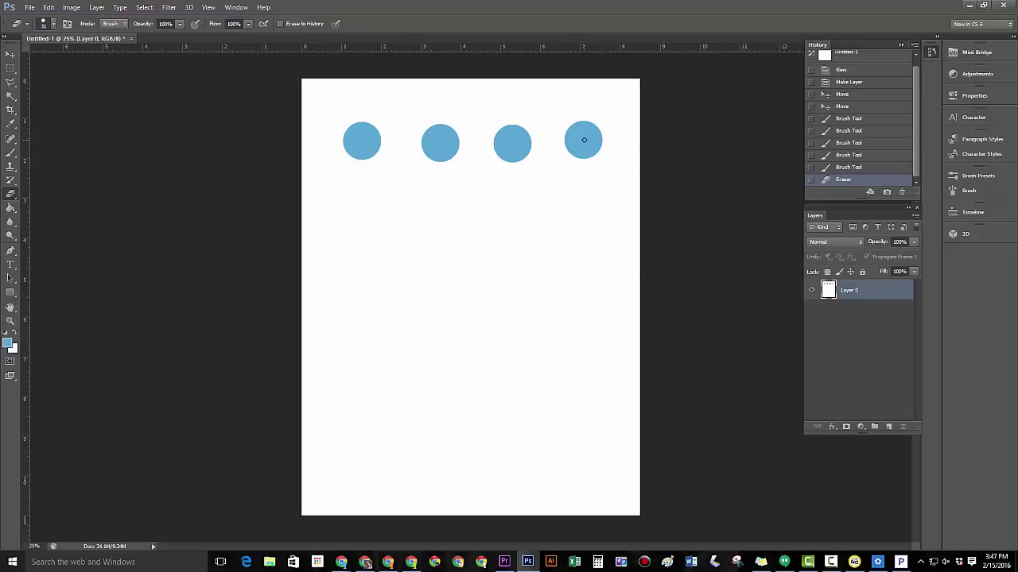
{"action": "left_click", "coordinate": [584, 140]}
{"action": "left_click", "coordinate": [510, 145]}
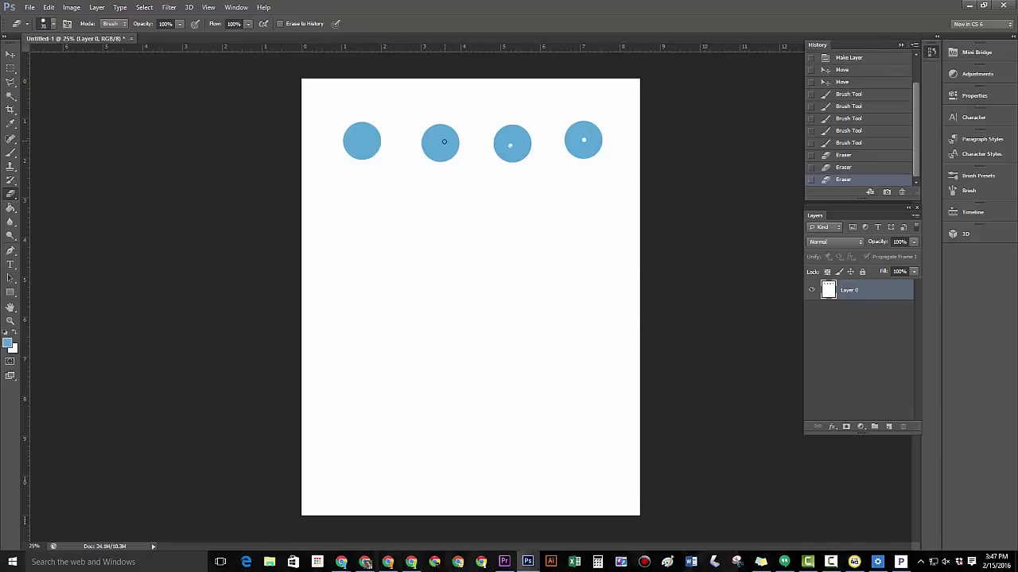
{"action": "left_click", "coordinate": [443, 142]}
{"action": "left_click", "coordinate": [364, 139]}
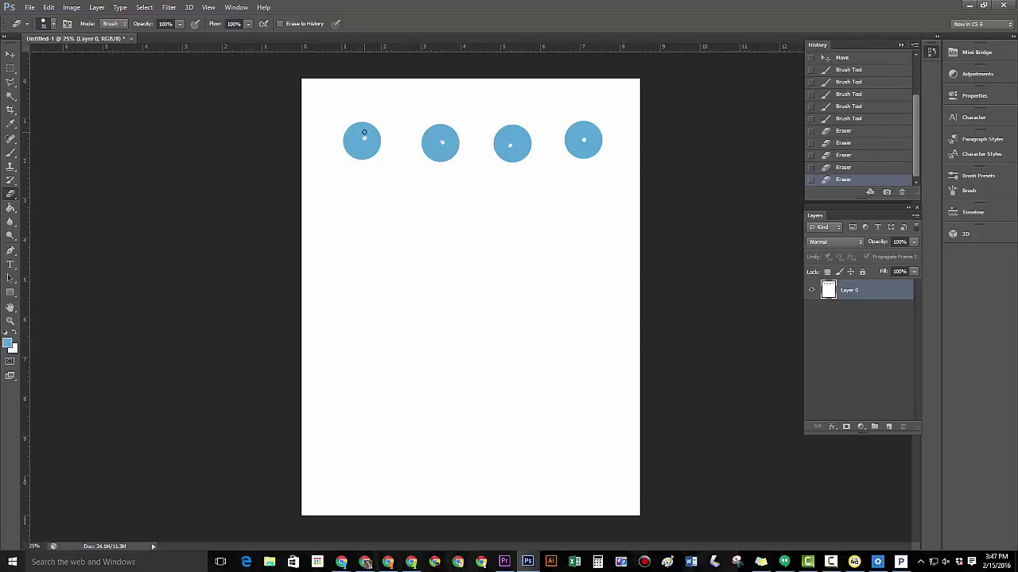
{"action": "mouse_move", "coordinate": [365, 132]}
{"action": "left_mouse_down"}
{"action": "mouse_move", "coordinate": [367, 143]}
{"action": "mouse_move", "coordinate": [359, 140]}
{"action": "mouse_move", "coordinate": [375, 134]}
{"action": "mouse_move", "coordinate": [371, 142]}
{"action": "mouse_move", "coordinate": [433, 147]}
{"action": "mouse_move", "coordinate": [445, 131]}
{"action": "mouse_move", "coordinate": [439, 137]}
{"action": "left_mouse_up"}
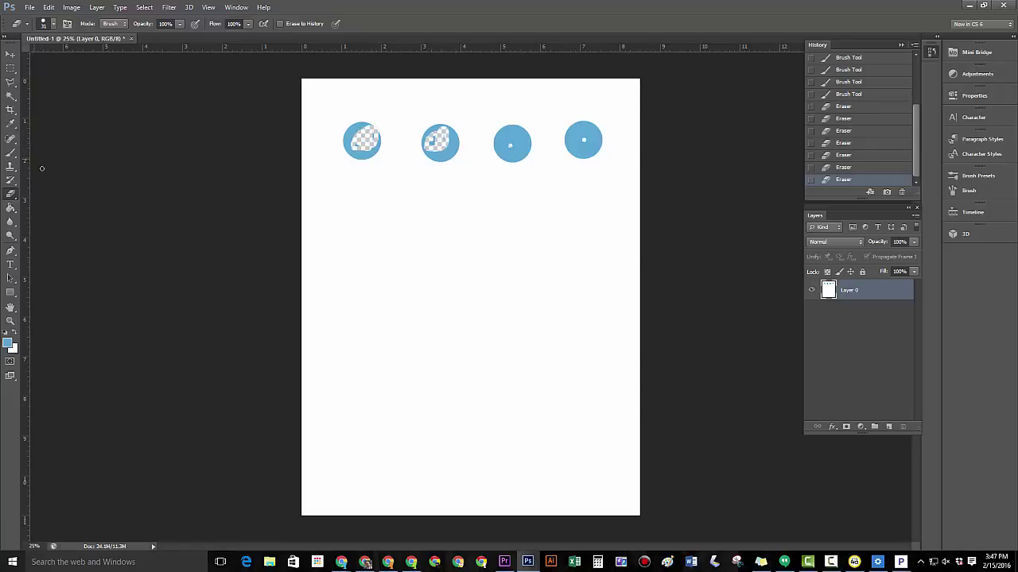
Select the Paint Bucket tool from the fill tools group.
{"action": "left_click", "coordinate": [9, 209]}
{"action": "right_click", "coordinate": [10, 210]}
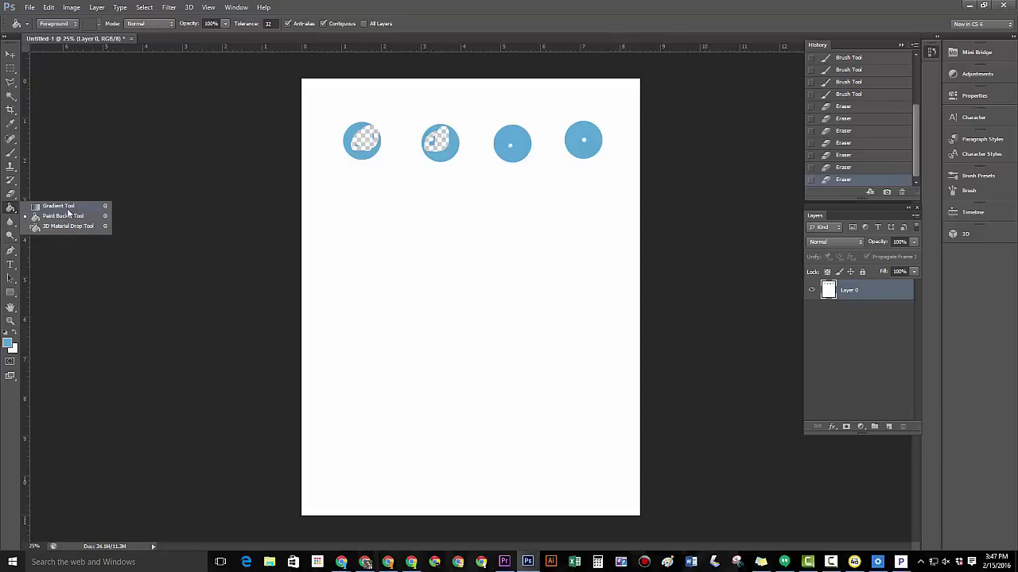
{"action": "left_click", "coordinate": [69, 216]}
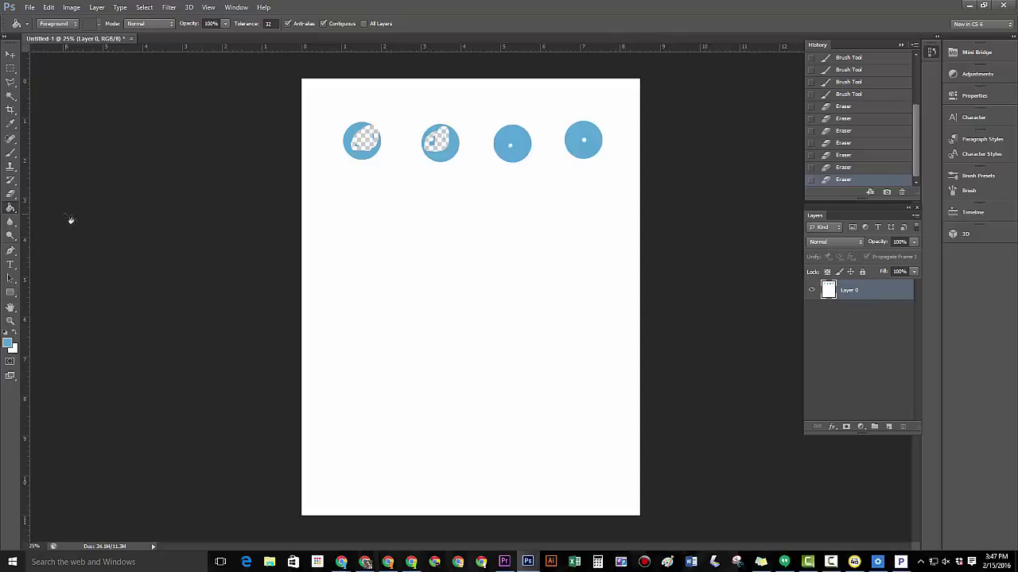
Set the foreground colour to black (000000).
{"action": "left_click", "coordinate": [8, 344]}
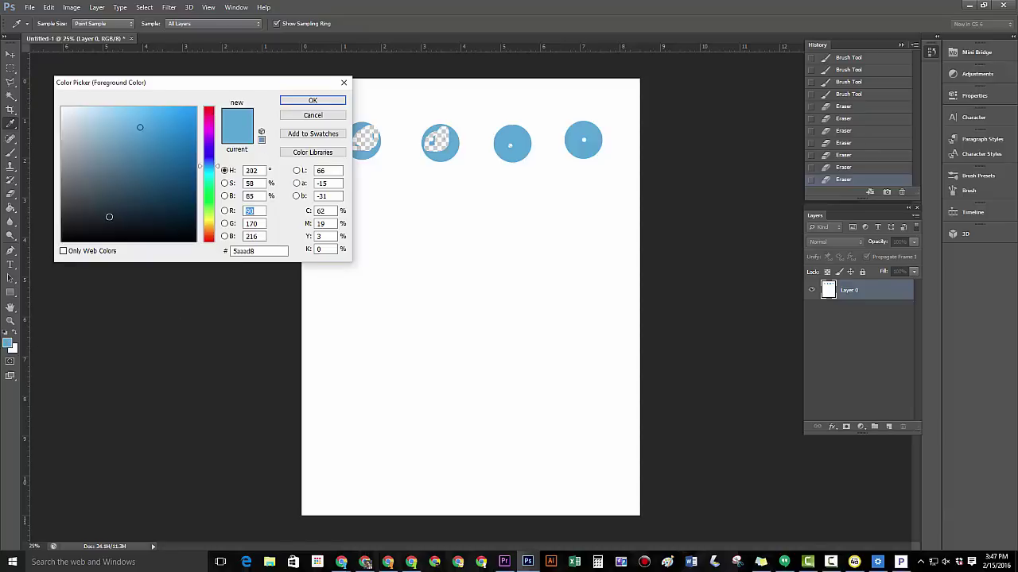
{"action": "left_click", "coordinate": [62, 240]}
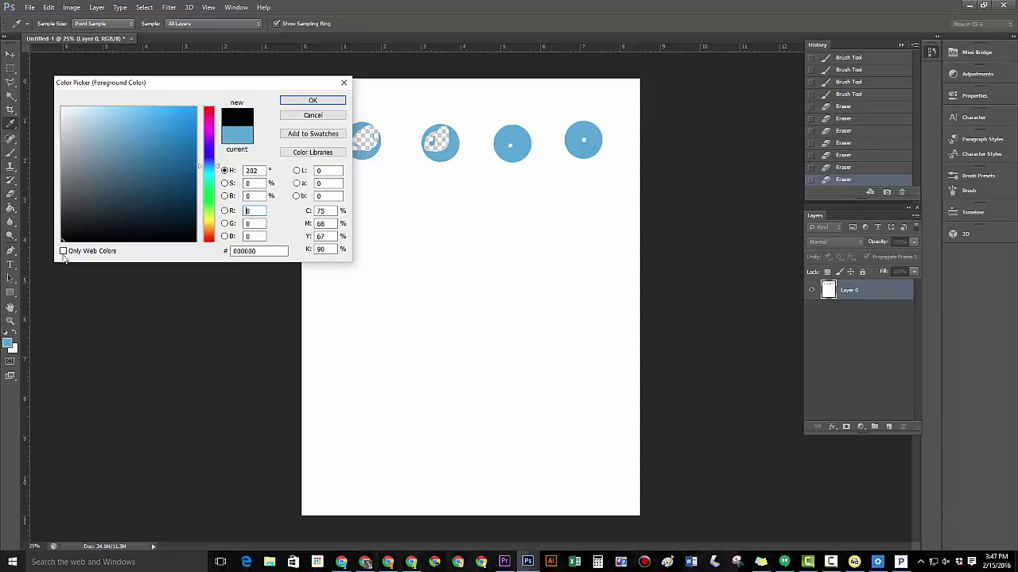
{"action": "left_click", "coordinate": [313, 102]}
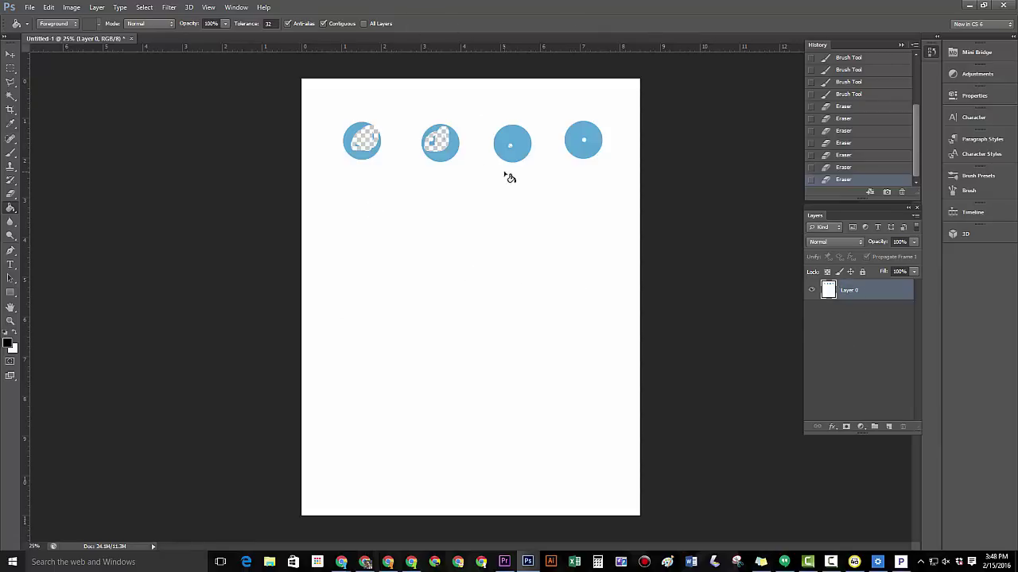
Fill the page with black, then undo the fill in the History panel.
{"action": "right_click", "coordinate": [10, 209]}
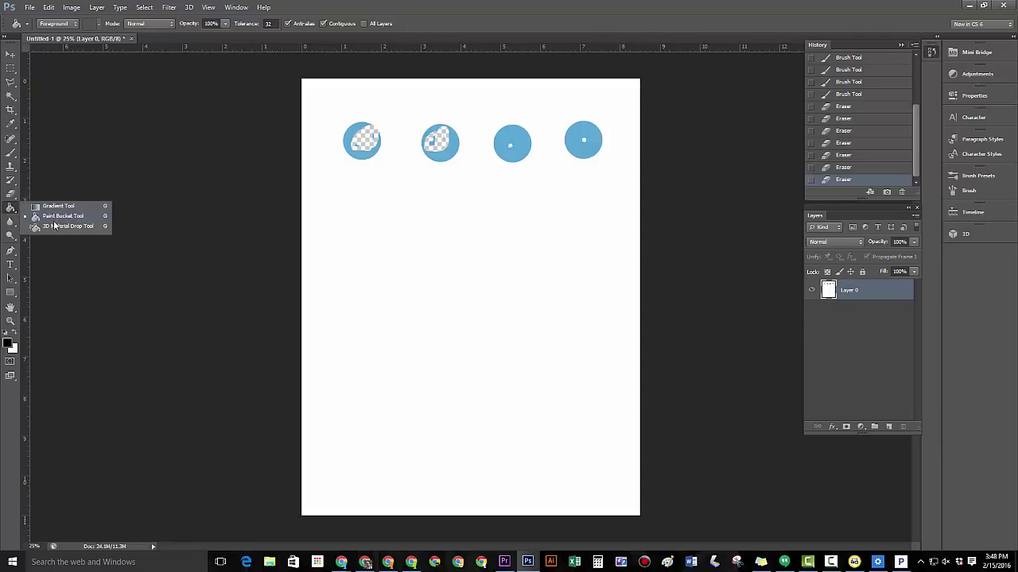
{"action": "left_click", "coordinate": [400, 211]}
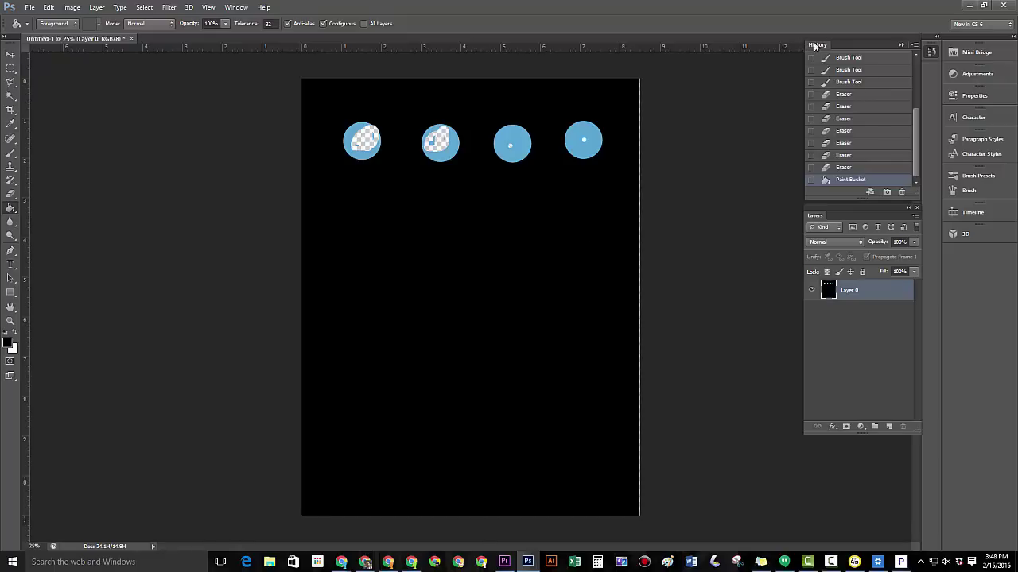
{"action": "left_click", "coordinate": [855, 169]}
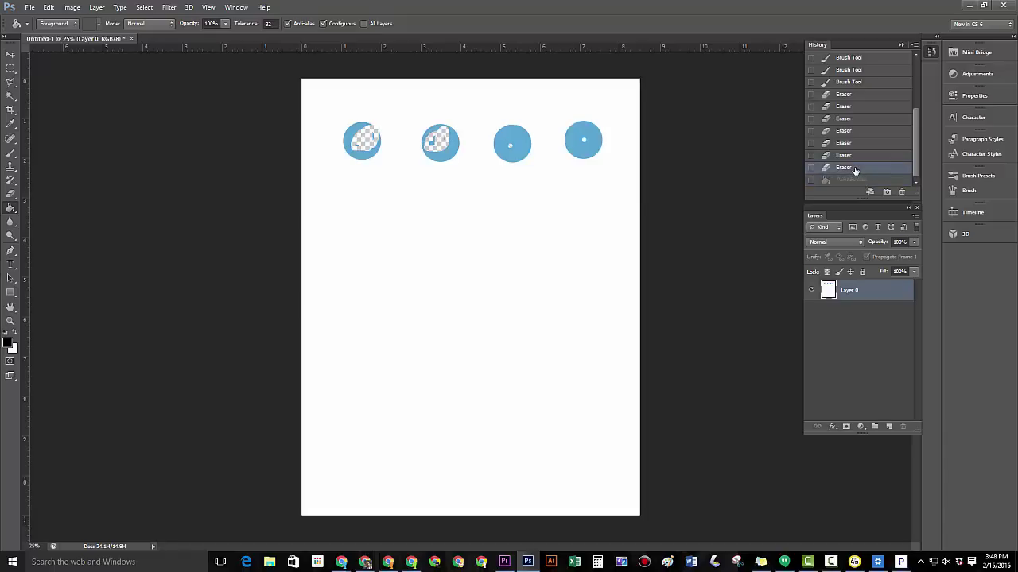
{"action": "left_click", "coordinate": [856, 180]}
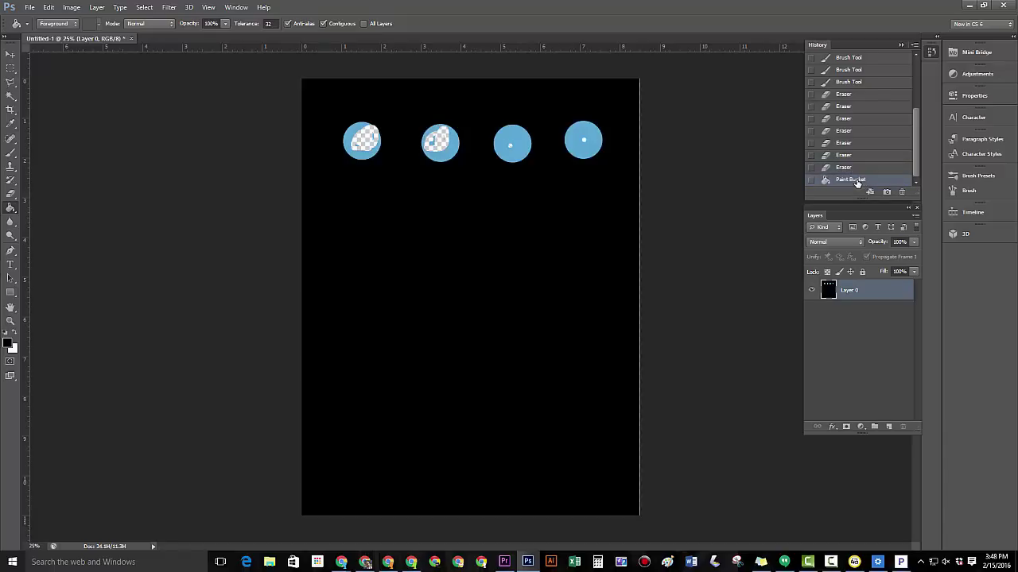
{"action": "left_click", "coordinate": [857, 168]}
Step back through History to restore the erased areas and dots of the circles.
{"action": "left_click", "coordinate": [857, 156]}
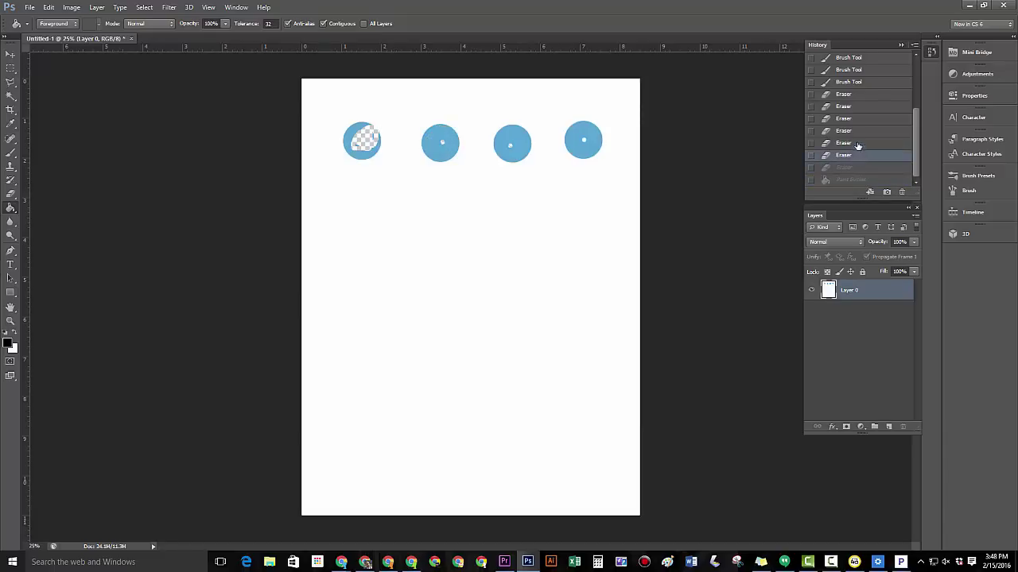
{"action": "left_click", "coordinate": [858, 144]}
{"action": "left_click", "coordinate": [856, 131]}
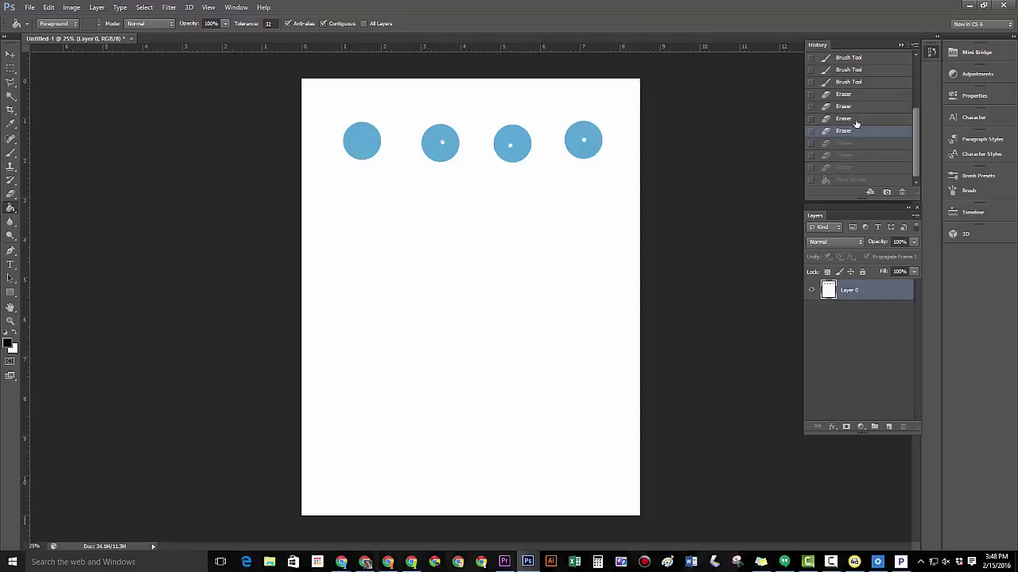
{"action": "left_click", "coordinate": [857, 119]}
{"action": "left_click", "coordinate": [857, 106]}
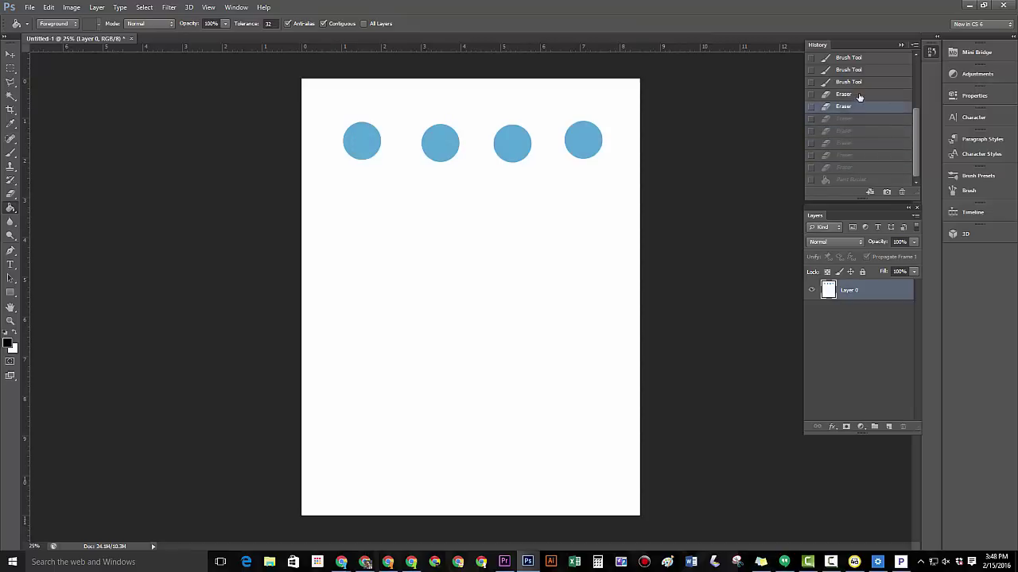
{"action": "left_click", "coordinate": [857, 94]}
{"action": "mouse_move", "coordinate": [919, 120]}
{"action": "left_mouse_down"}
{"action": "mouse_move", "coordinate": [914, 64]}
{"action": "mouse_move", "coordinate": [911, 109]}
{"action": "left_mouse_up"}
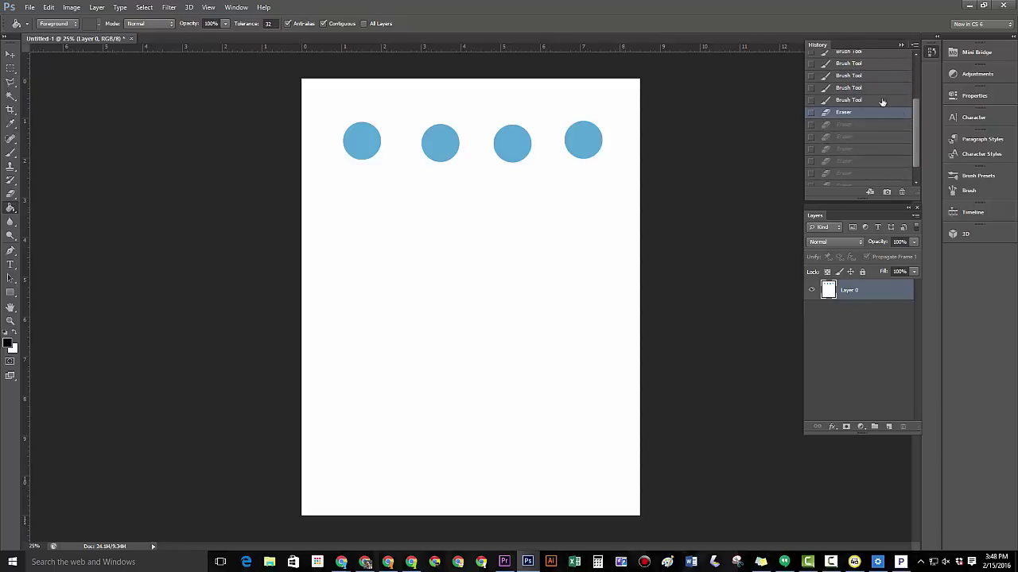
Keep stepping back in History until all four blue circles are removed.
{"action": "left_click", "coordinate": [874, 99]}
{"action": "left_click", "coordinate": [871, 87]}
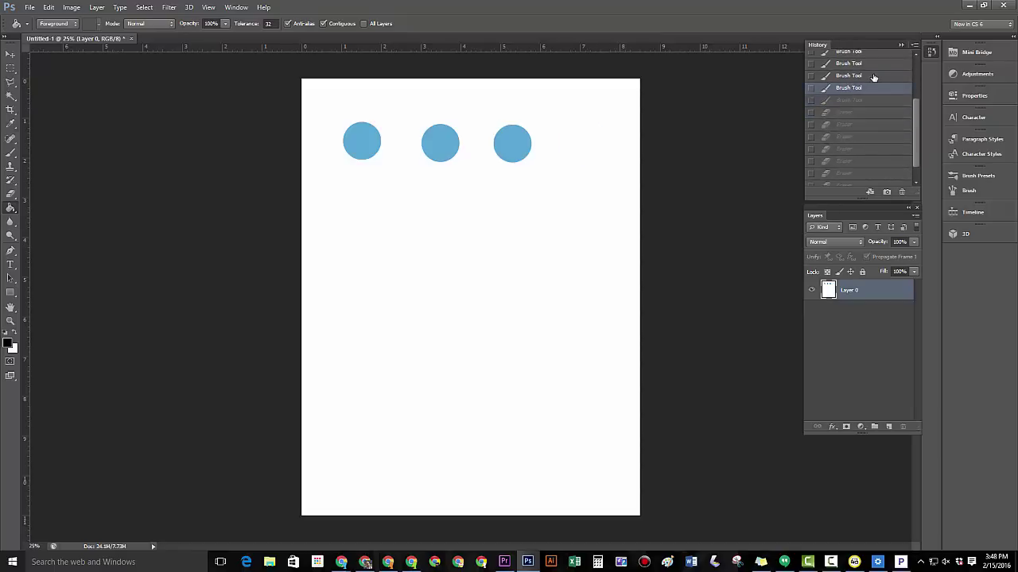
{"action": "left_click", "coordinate": [870, 74]}
{"action": "left_click", "coordinate": [871, 63]}
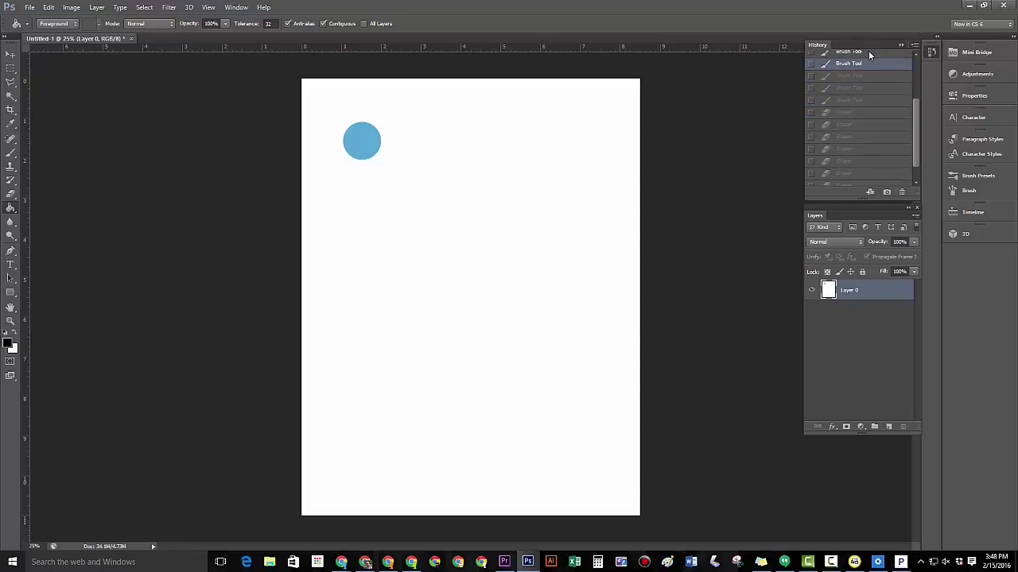
{"action": "left_click", "coordinate": [868, 51]}
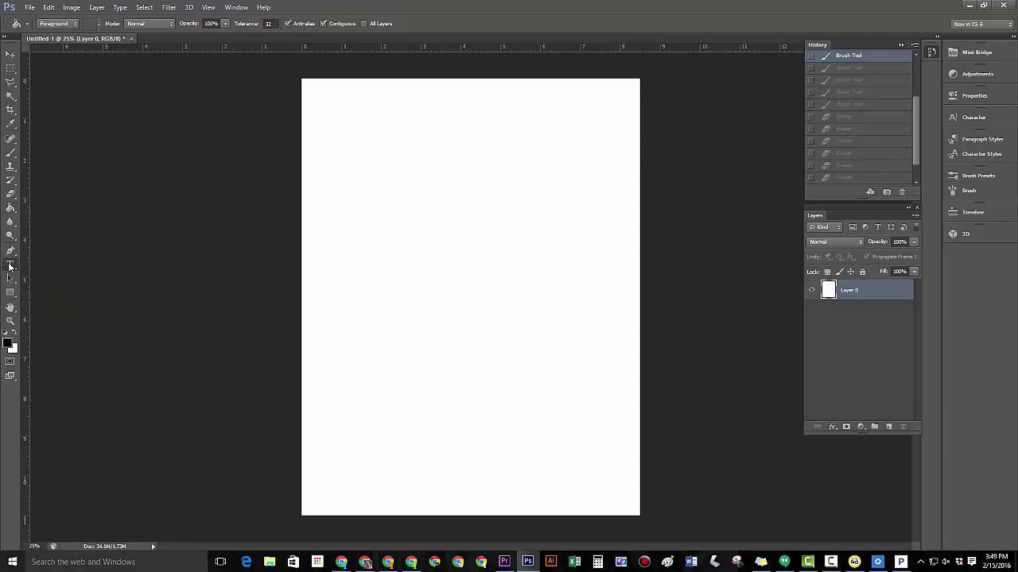
With the Type tool, set the font family to Perpetua Titling MT, Light style.
{"action": "left_click", "coordinate": [11, 265]}
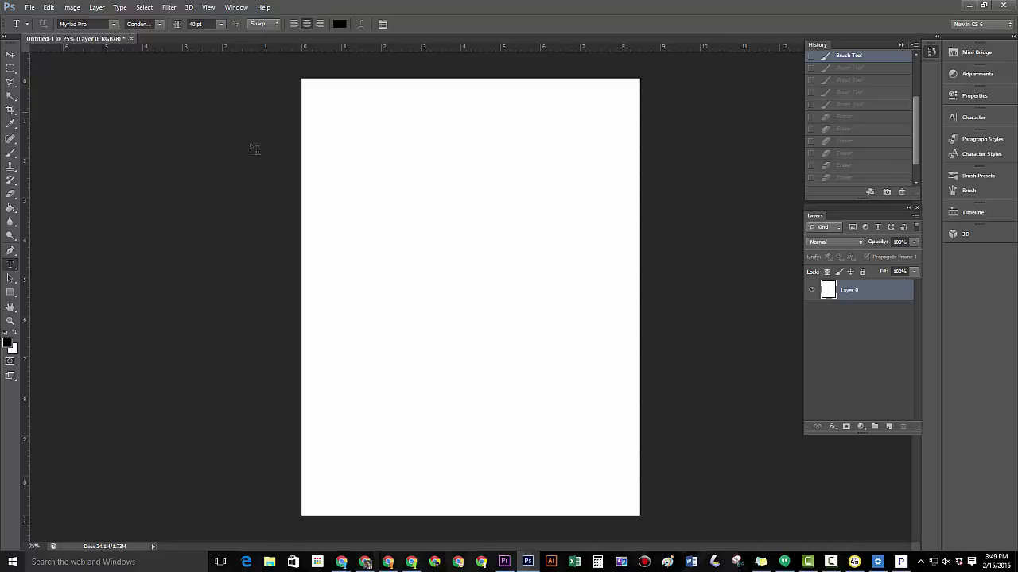
{"action": "left_click", "coordinate": [160, 25]}
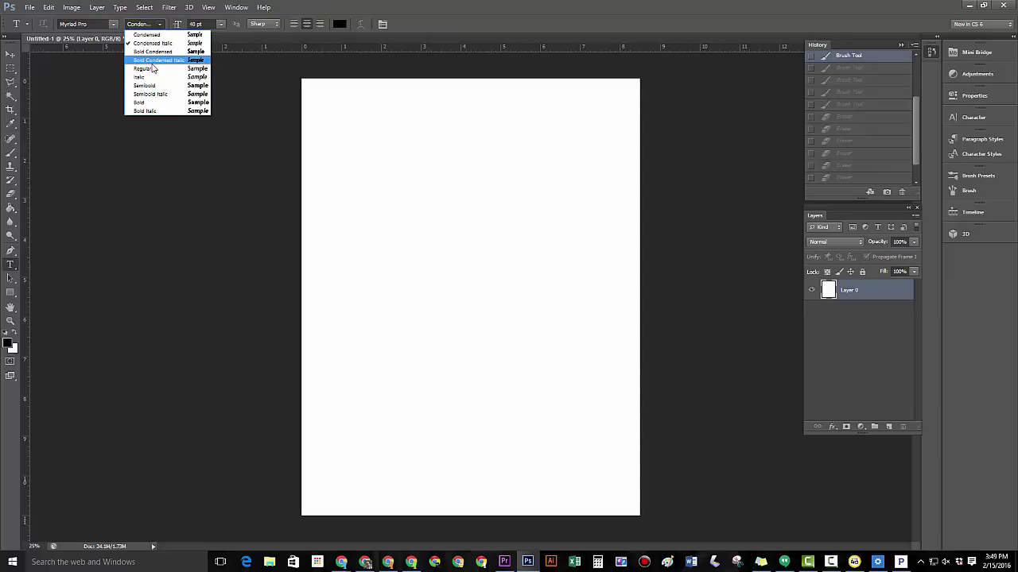
{"action": "left_click", "coordinate": [161, 24]}
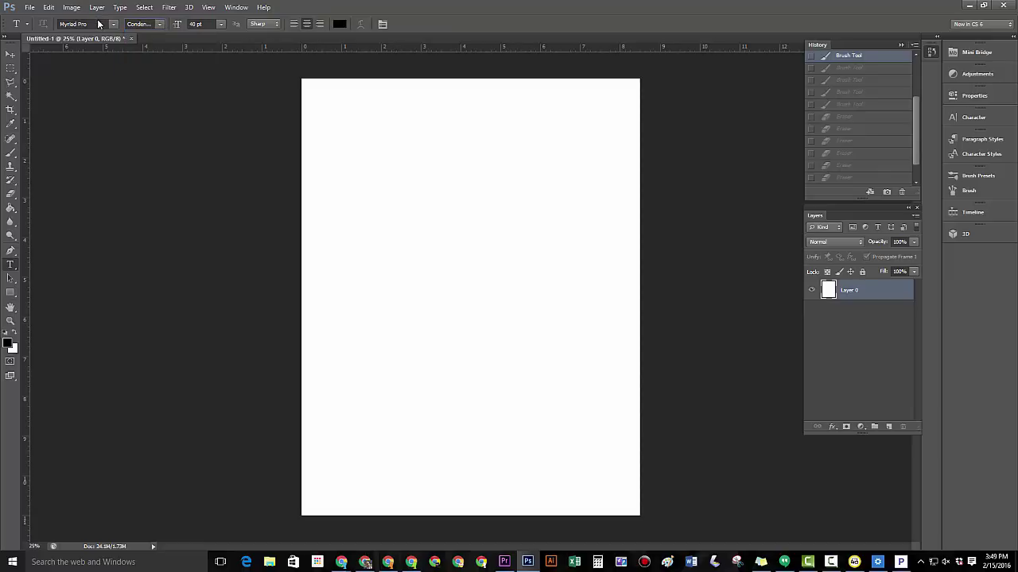
{"action": "left_click", "coordinate": [113, 26]}
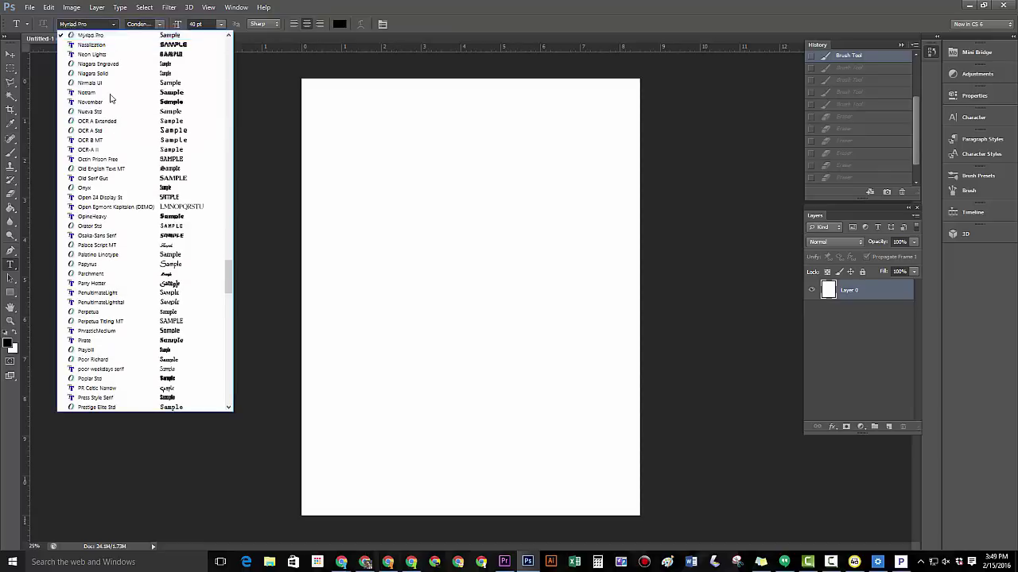
{"action": "scroll", "coordinate": [139, 254], "scroll_direction": "down", "scroll_amount": 6}
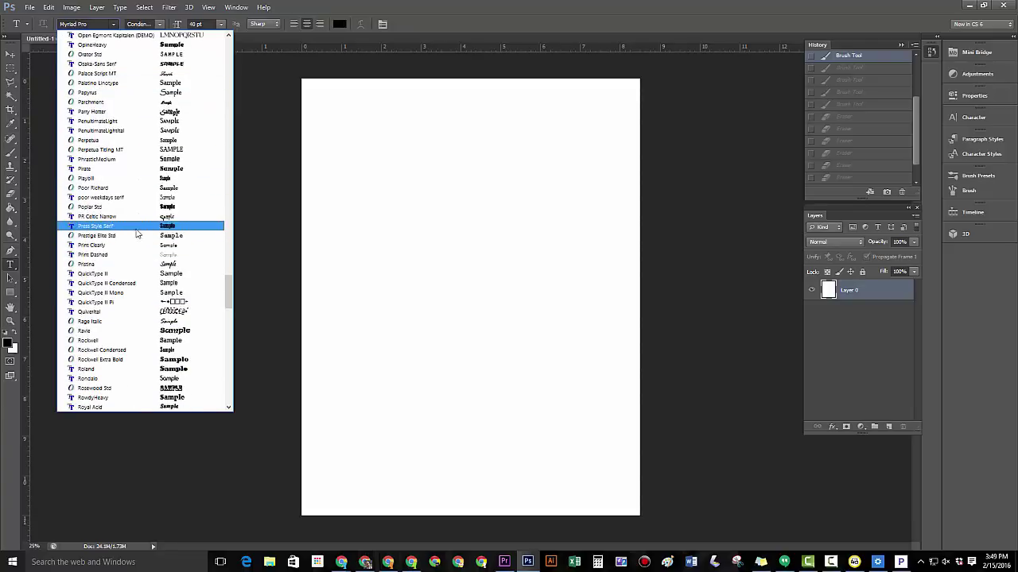
{"action": "left_click", "coordinate": [107, 150]}
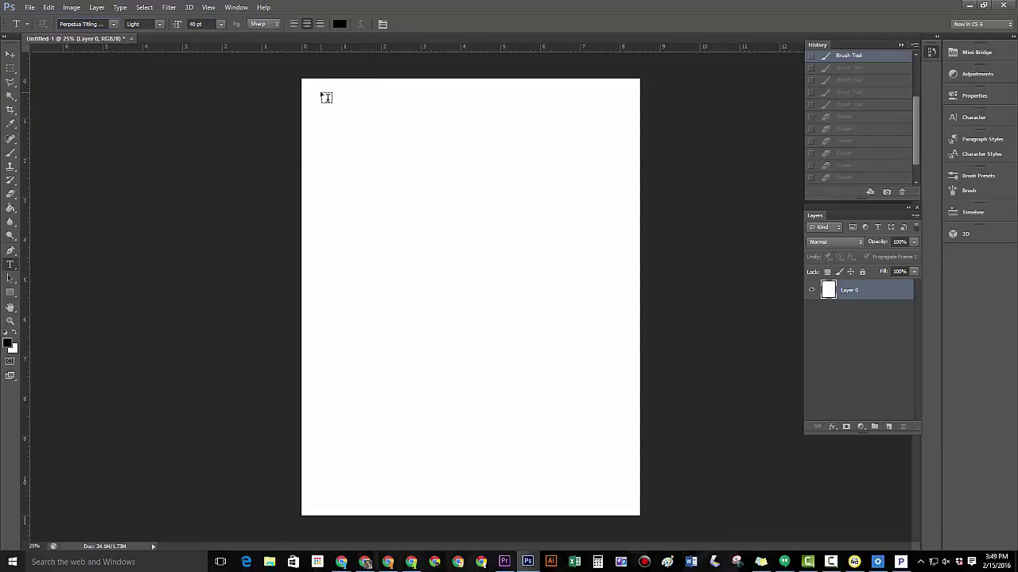
Type 'HELLO IT'S ME' in a paragraph box at the page top, fixing the apostrophe typo.
{"action": "left_click_drag", "start_coordinate": [324, 95], "coordinate": [628, 158]}
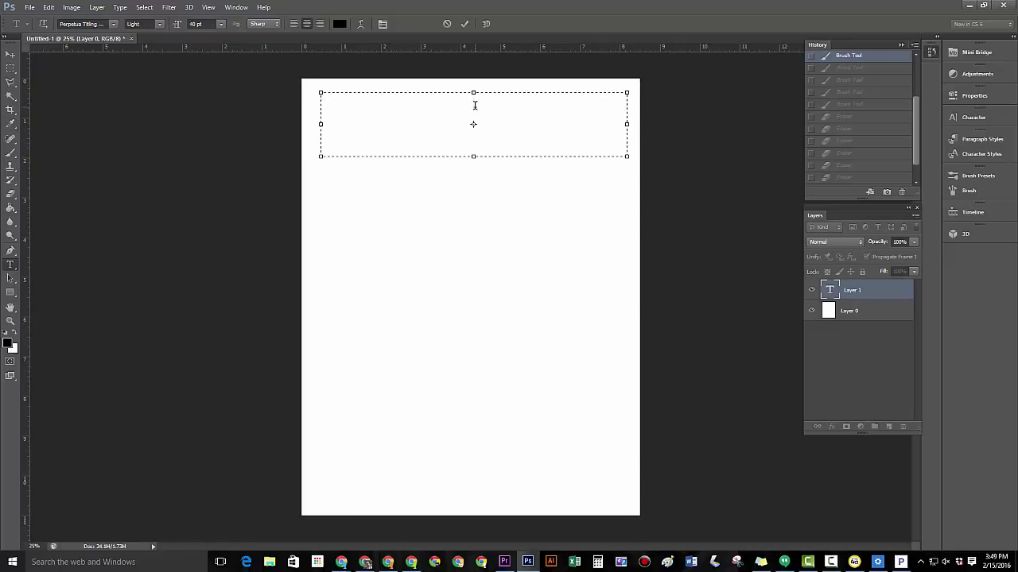
{"action": "type", "text": "HELLO "}
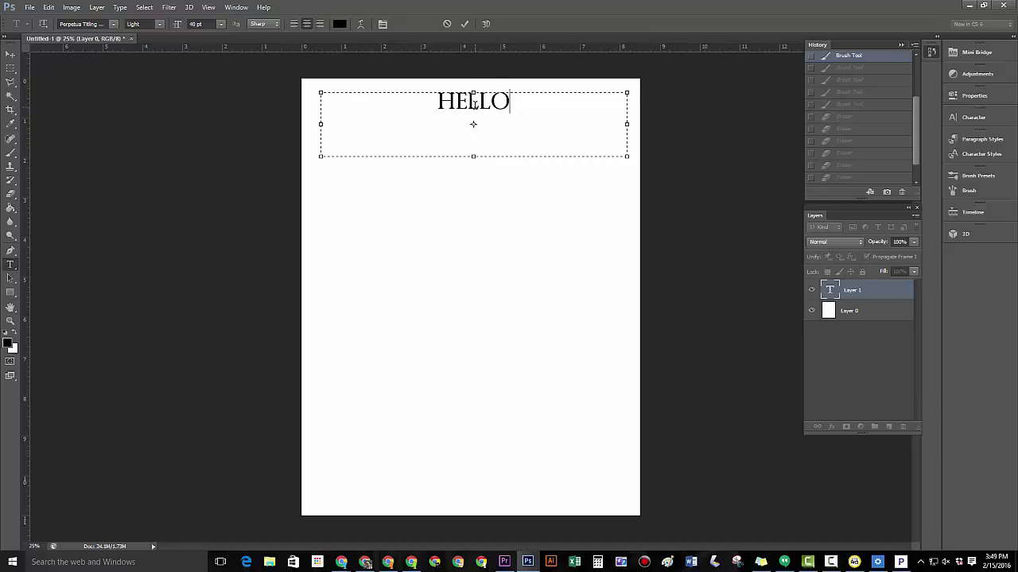
{"action": "type", "text": "IT;S ME"}
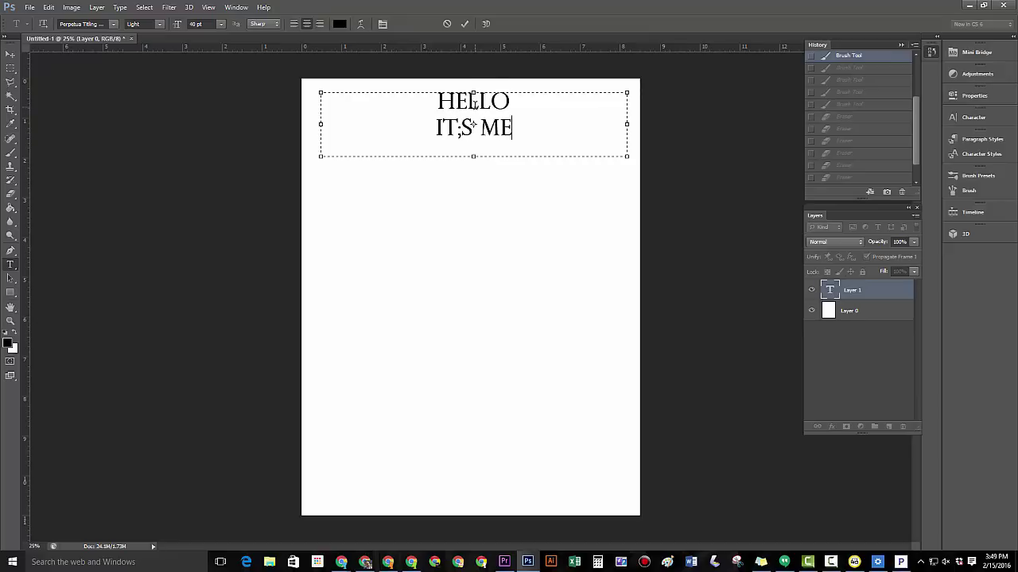
{"action": "left_click", "coordinate": [464, 131]}
{"action": "key", "text": "BackSpace"}
{"action": "type", "text": "'"}
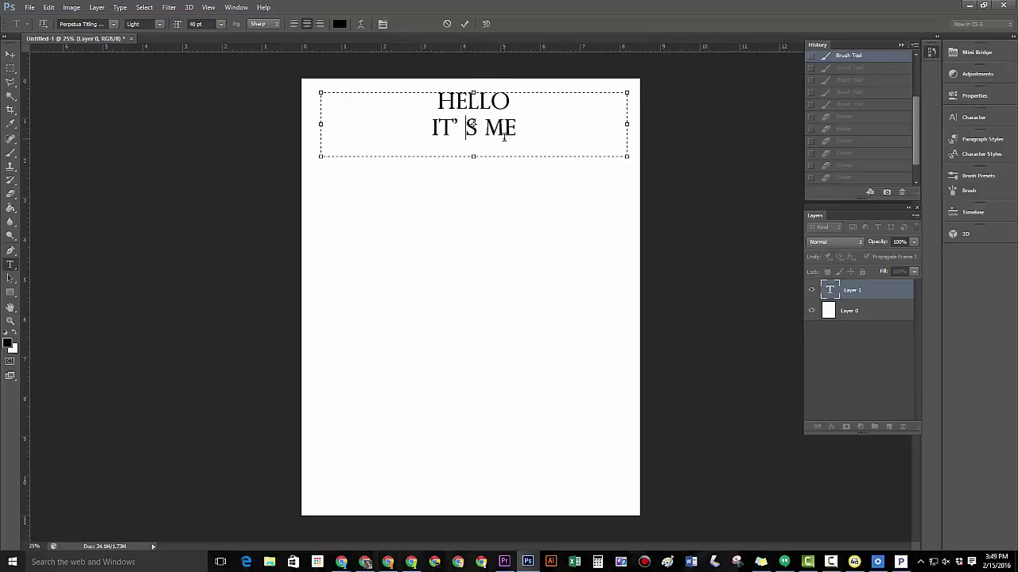
{"action": "key", "text": "BackSpace"}
Select both text lines and change their colour to cyan (09fdef).
{"action": "left_click_drag", "start_coordinate": [520, 128], "coordinate": [392, 67]}
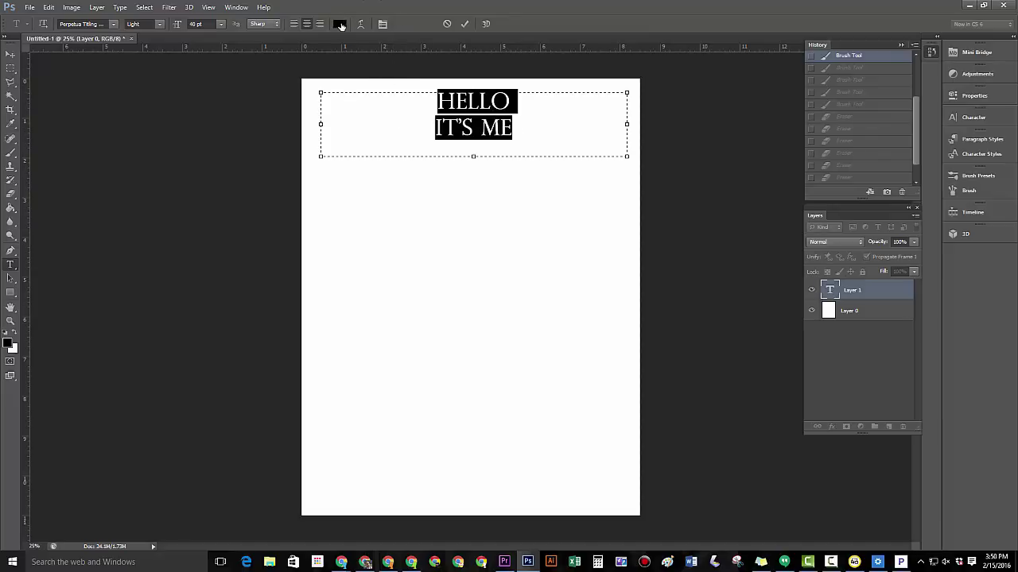
{"action": "left_click", "coordinate": [339, 24]}
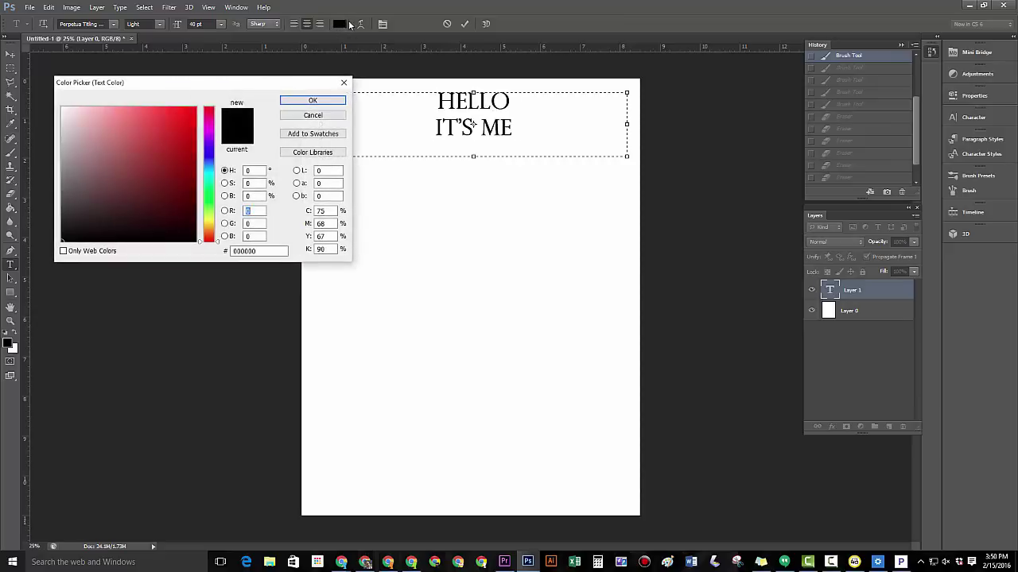
{"action": "left_click", "coordinate": [192, 107]}
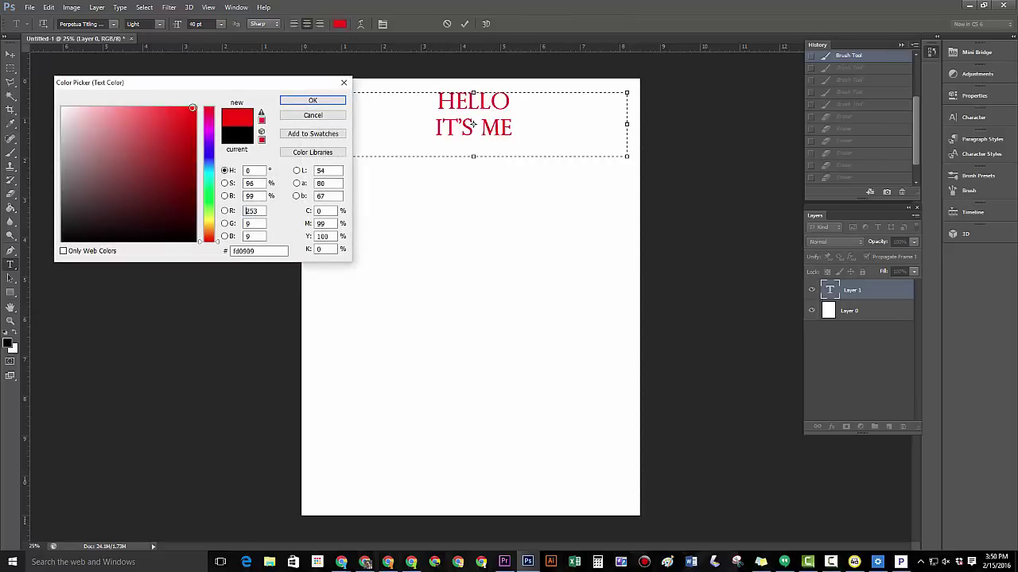
{"action": "left_click", "coordinate": [208, 175]}
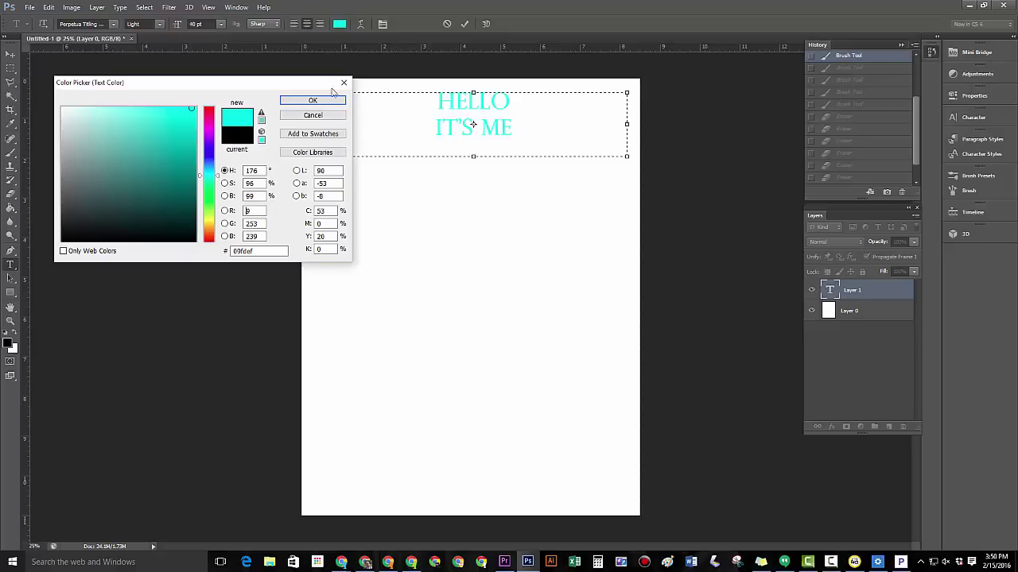
{"action": "left_click", "coordinate": [306, 103]}
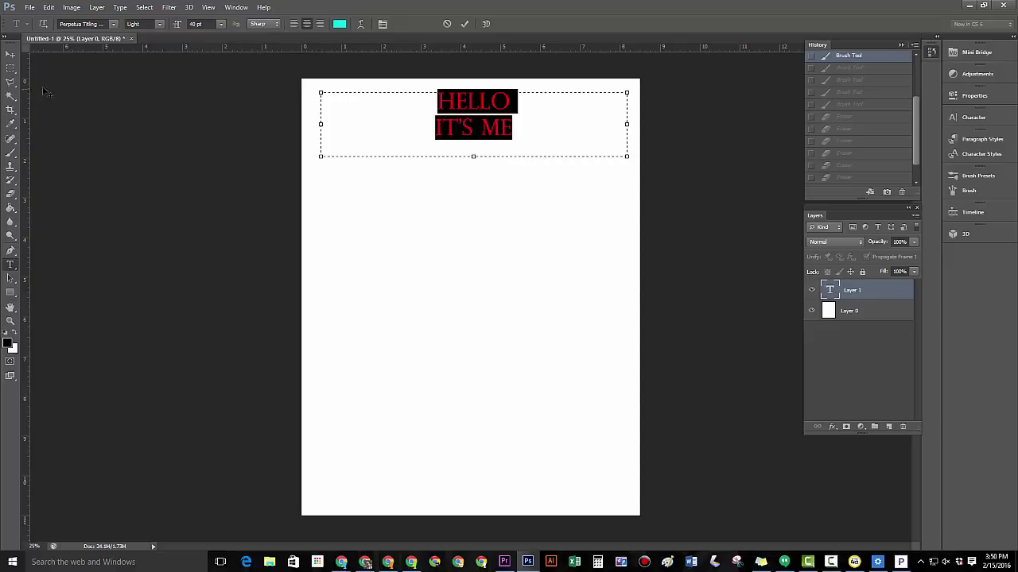
Commit the text, nudge it slightly down-right, then select and shift Layer 0.
{"action": "left_click", "coordinate": [11, 56]}
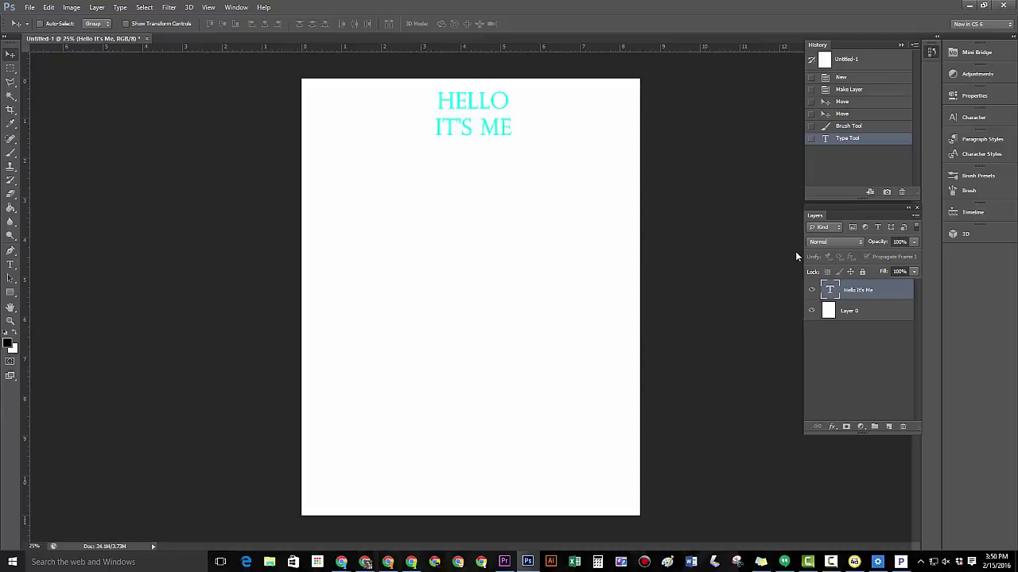
{"action": "mouse_move", "coordinate": [473, 105]}
{"action": "left_mouse_down"}
{"action": "mouse_move", "coordinate": [410, 123]}
{"action": "mouse_move", "coordinate": [504, 262]}
{"action": "mouse_move", "coordinate": [402, 168]}
{"action": "mouse_move", "coordinate": [555, 189]}
{"action": "mouse_move", "coordinate": [489, 286]}
{"action": "mouse_move", "coordinate": [497, 68]}
{"action": "mouse_move", "coordinate": [469, 112]}
{"action": "left_mouse_up"}
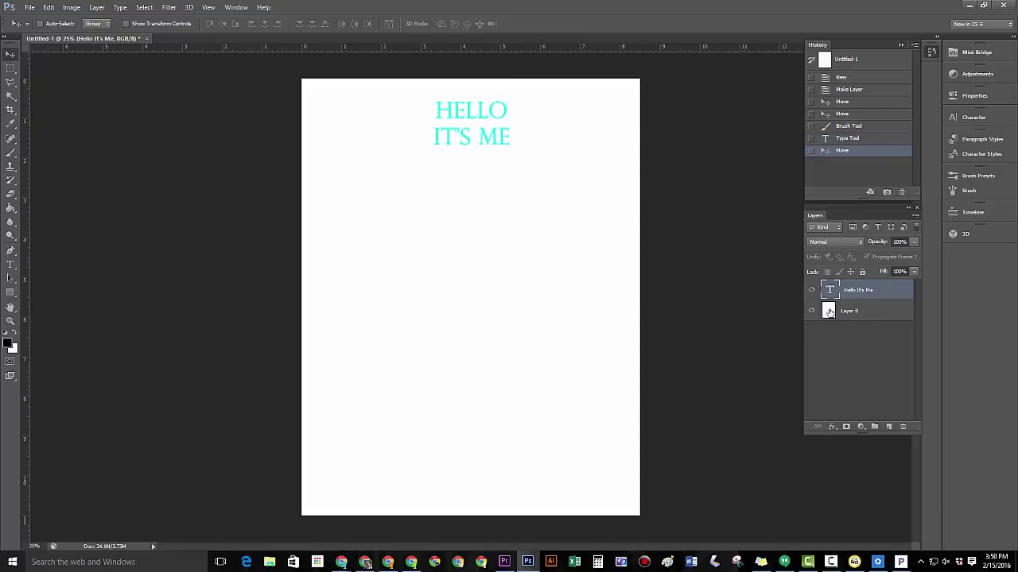
{"action": "left_click", "coordinate": [871, 310]}
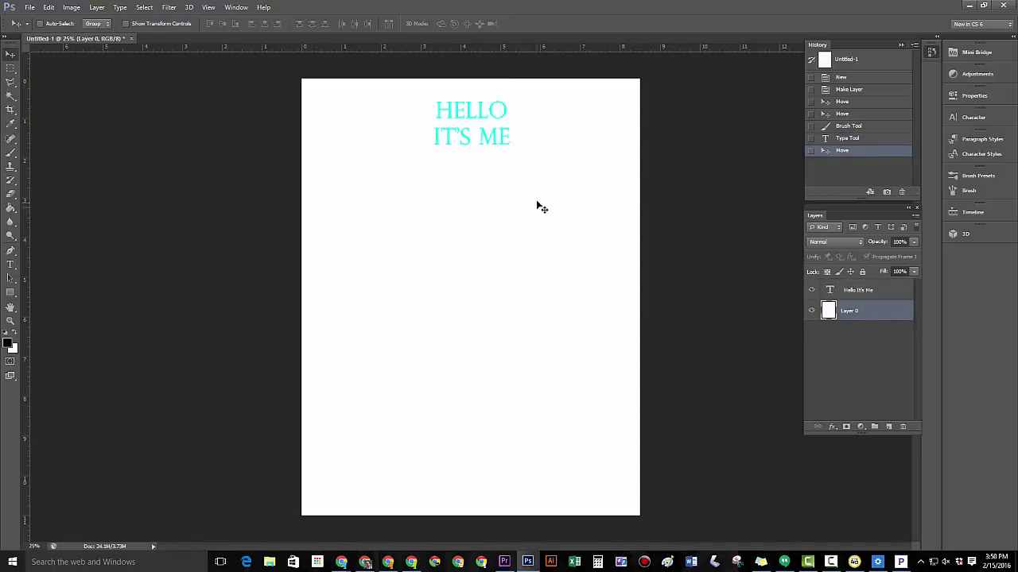
{"action": "left_click_drag", "start_coordinate": [537, 205], "coordinate": [557, 234]}
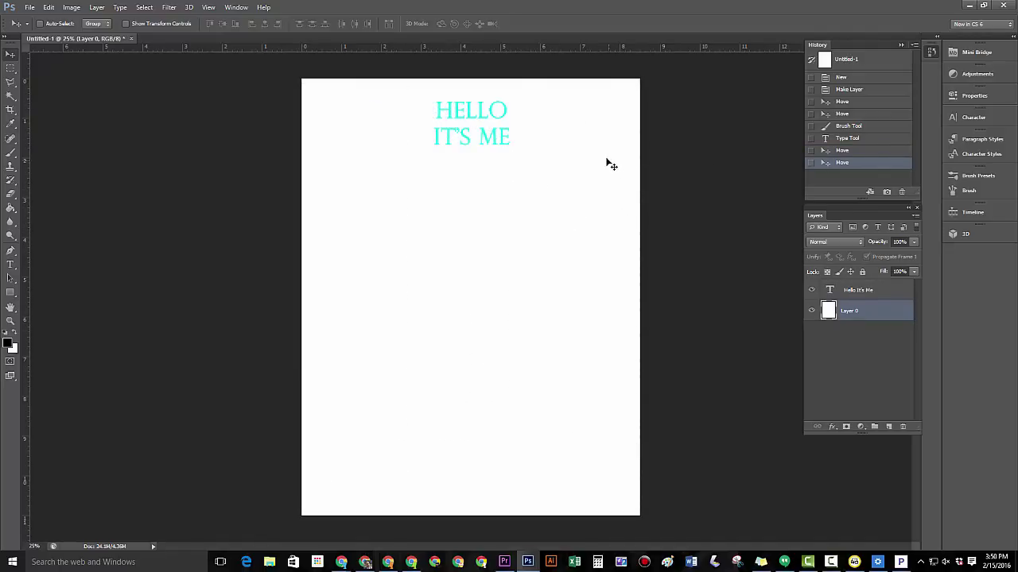
Switch to the Custom Shape Tool and browse the shape presets in the Shape picker.
{"action": "left_click", "coordinate": [12, 294]}
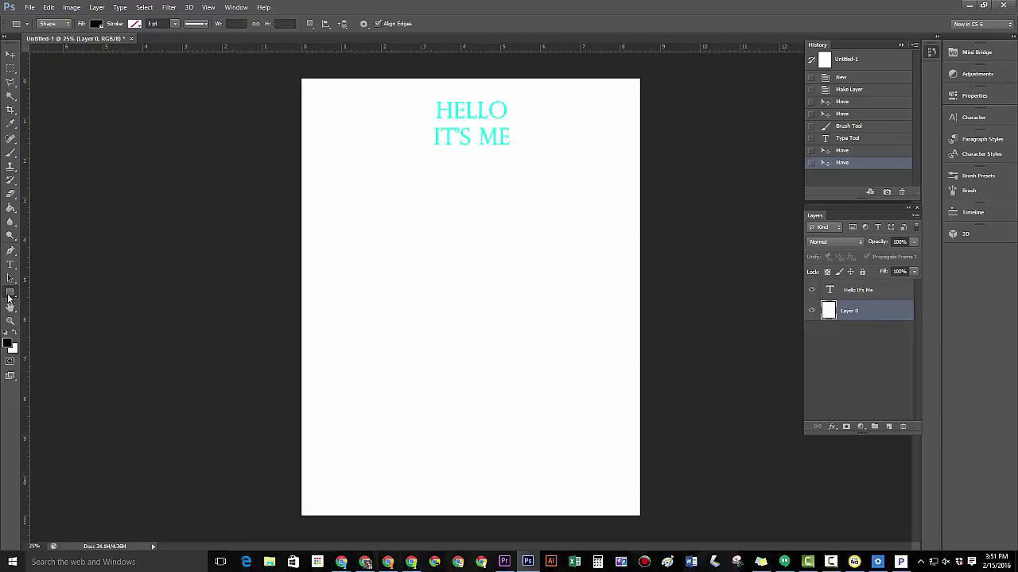
{"action": "right_click", "coordinate": [10, 295]}
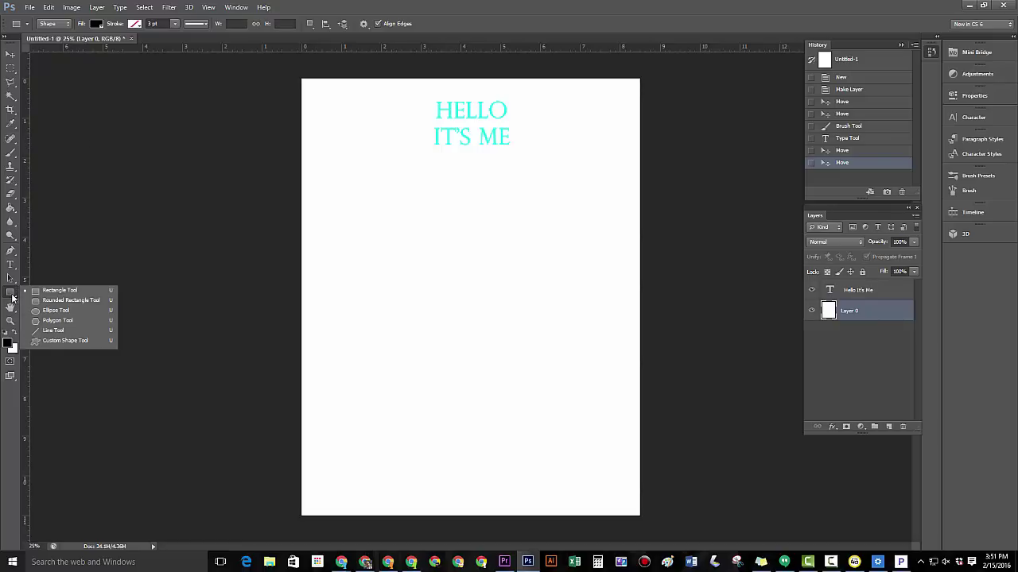
{"action": "left_click", "coordinate": [68, 341]}
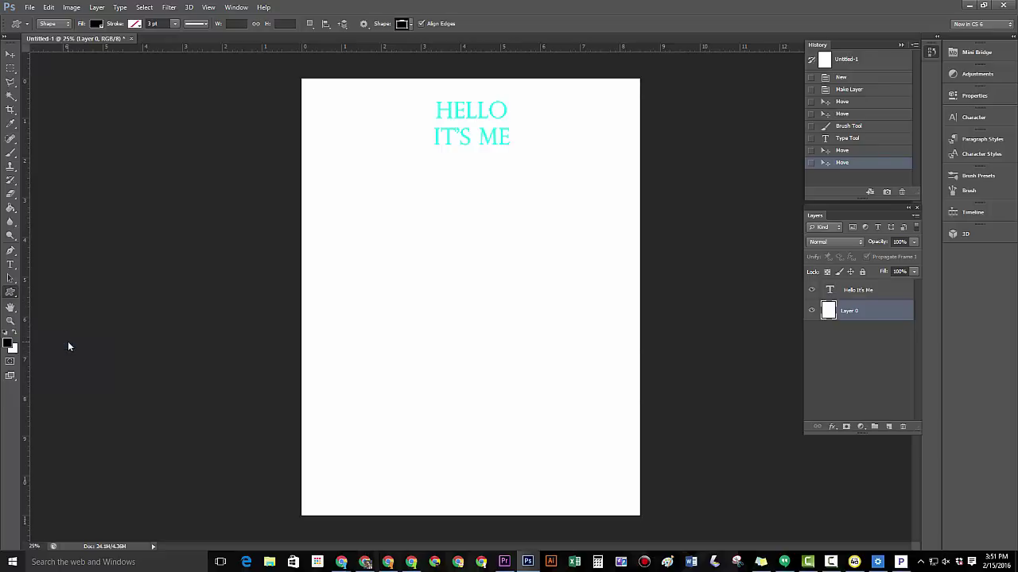
{"action": "left_click", "coordinate": [411, 24]}
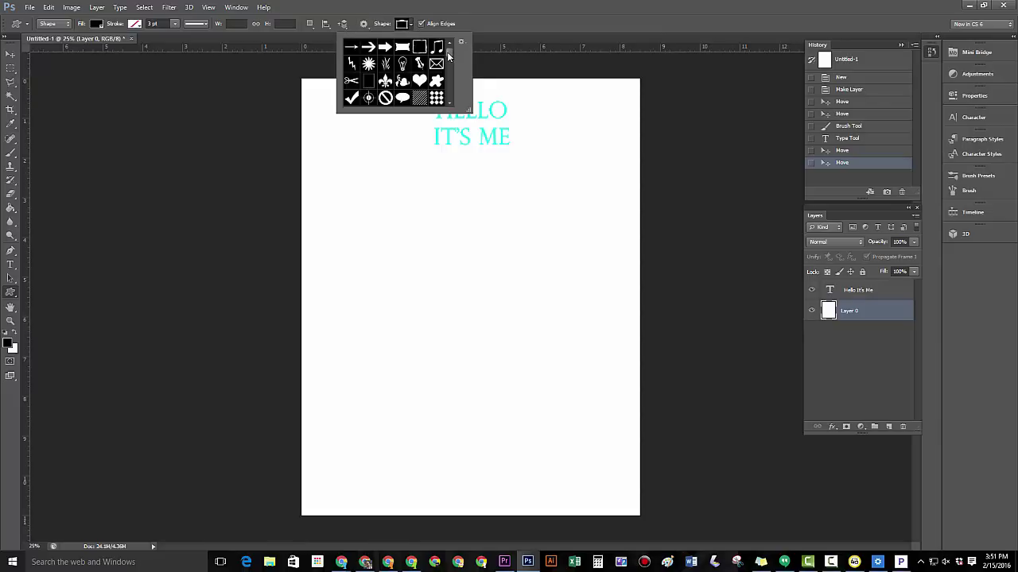
{"action": "mouse_move", "coordinate": [450, 53]}
{"action": "left_mouse_down"}
{"action": "mouse_move", "coordinate": [450, 92]}
{"action": "mouse_move", "coordinate": [448, 43]}
{"action": "left_mouse_up"}
{"action": "left_click", "coordinate": [492, 7]}
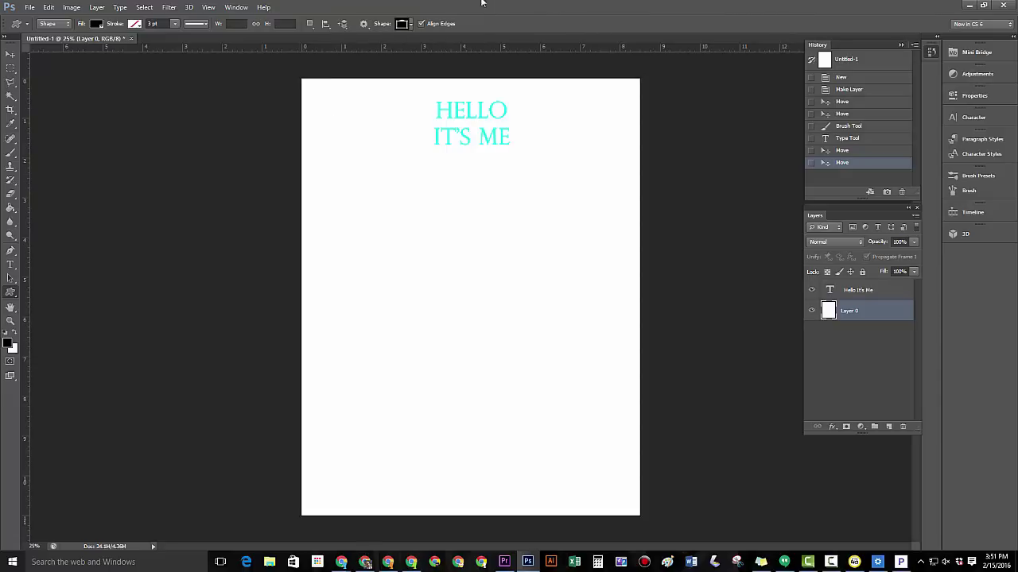
{"action": "left_click", "coordinate": [10, 322]}
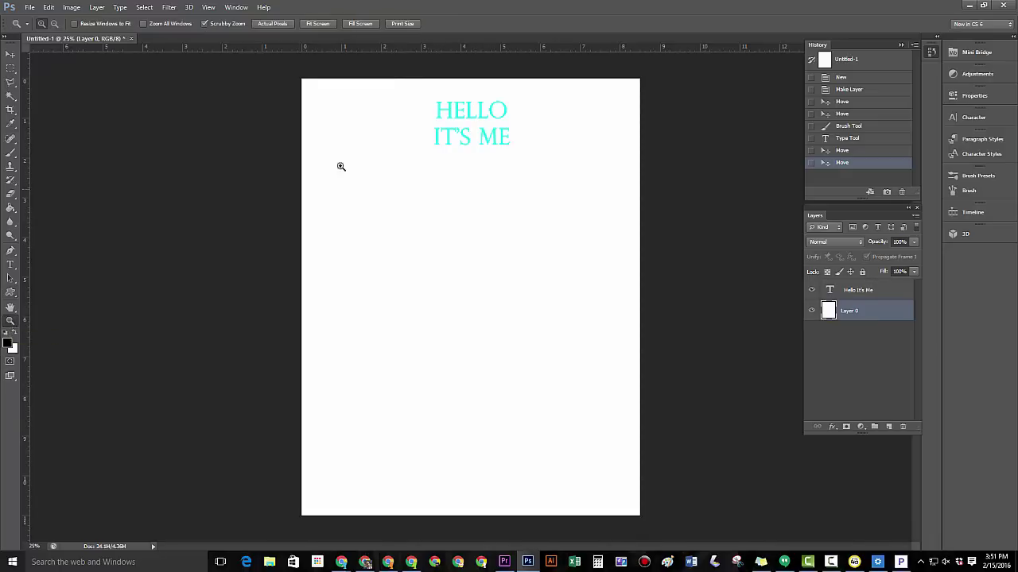
{"action": "left_click", "coordinate": [459, 124]}
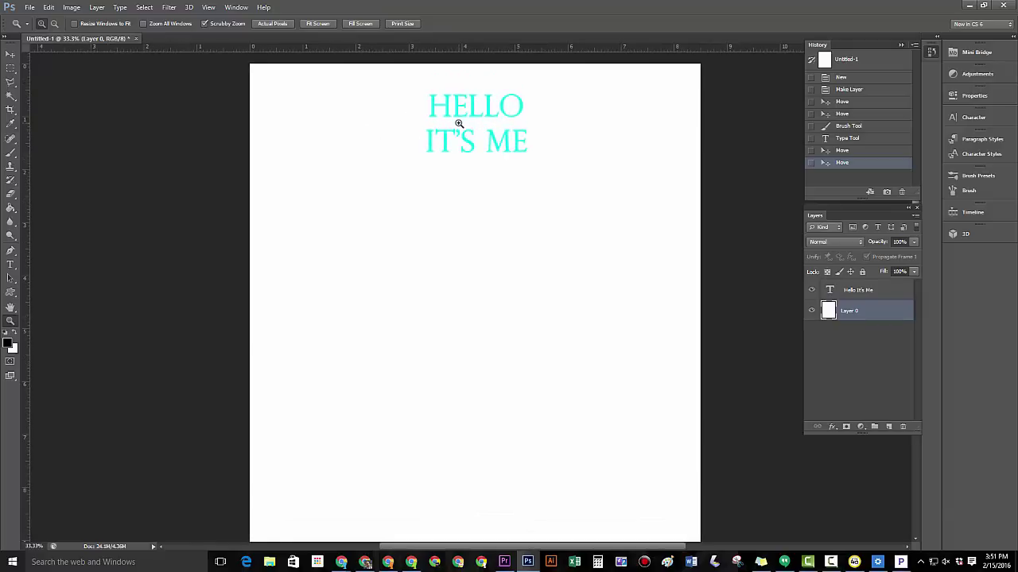
{"action": "left_click_drag", "start_coordinate": [458, 124], "coordinate": [459, 123]}
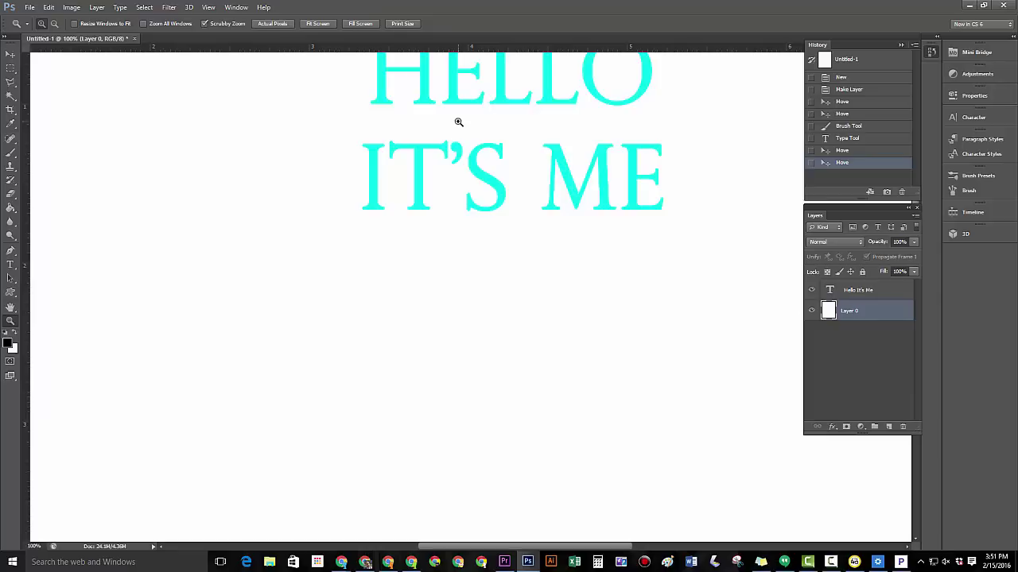
{"action": "key", "text": "alt"}
{"action": "key", "text": "alt"}
{"action": "key", "text": "alt"}
{"action": "key", "text": "alt"}
{"action": "left_click", "coordinate": [469, 115], "text": "alt"}
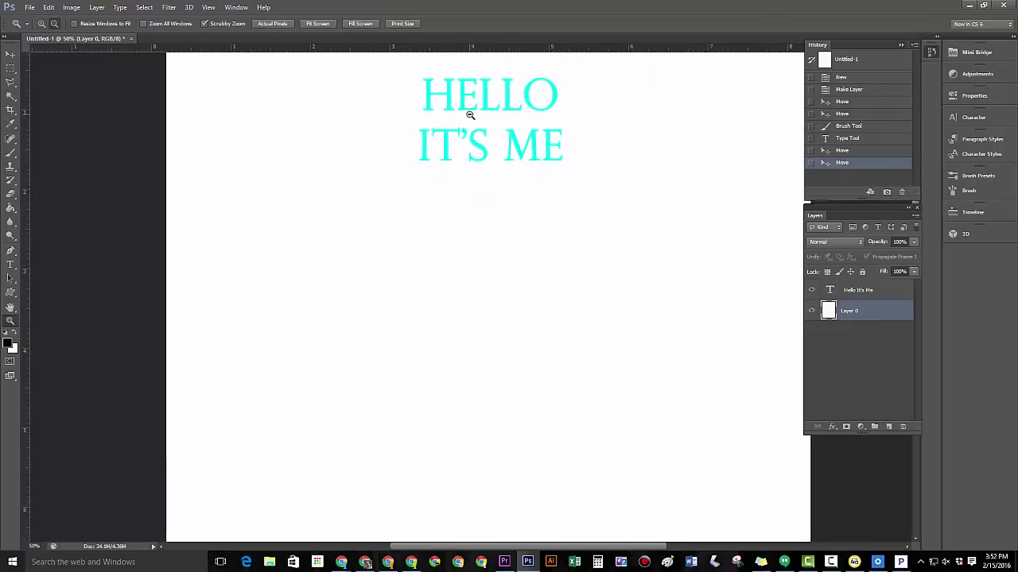
{"action": "left_click", "coordinate": [469, 115], "text": "alt"}
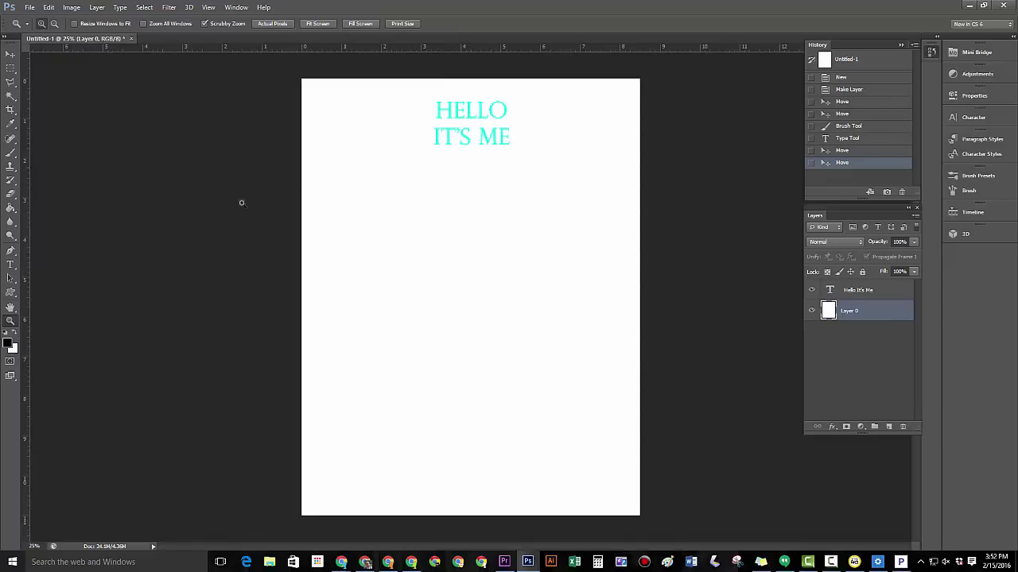
{"action": "left_click", "coordinate": [12, 56]}
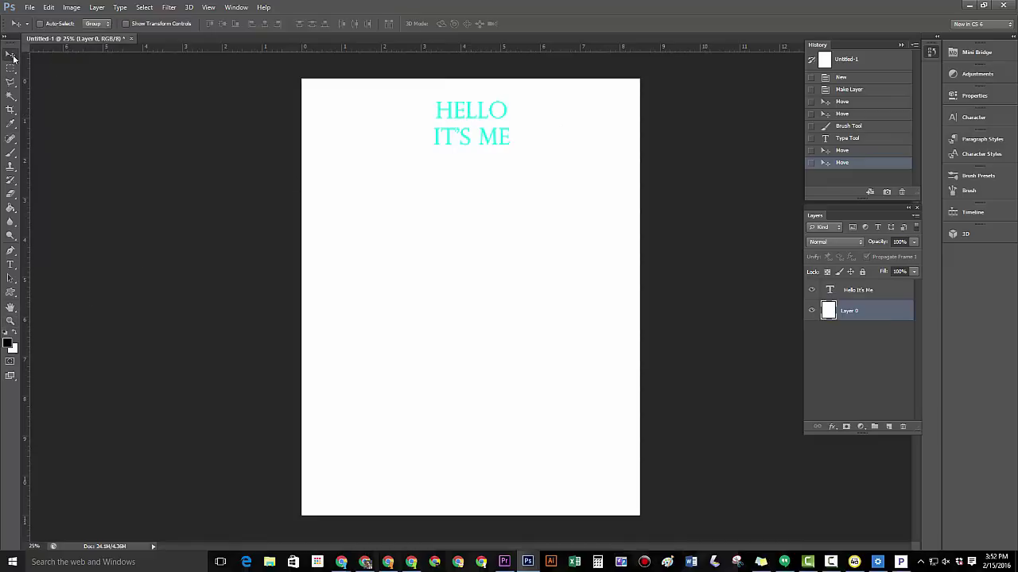